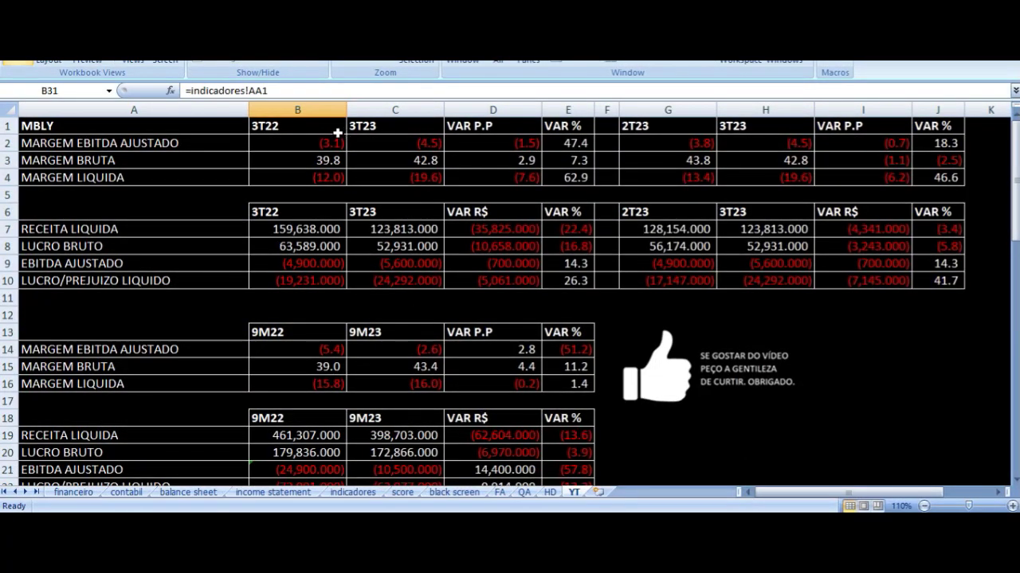
- Survey the MBLY comparison tables: 3T22 against 3T23, 2T23 against 3T23, and the nine-month figures below
drag(317, 131, 503, 273)
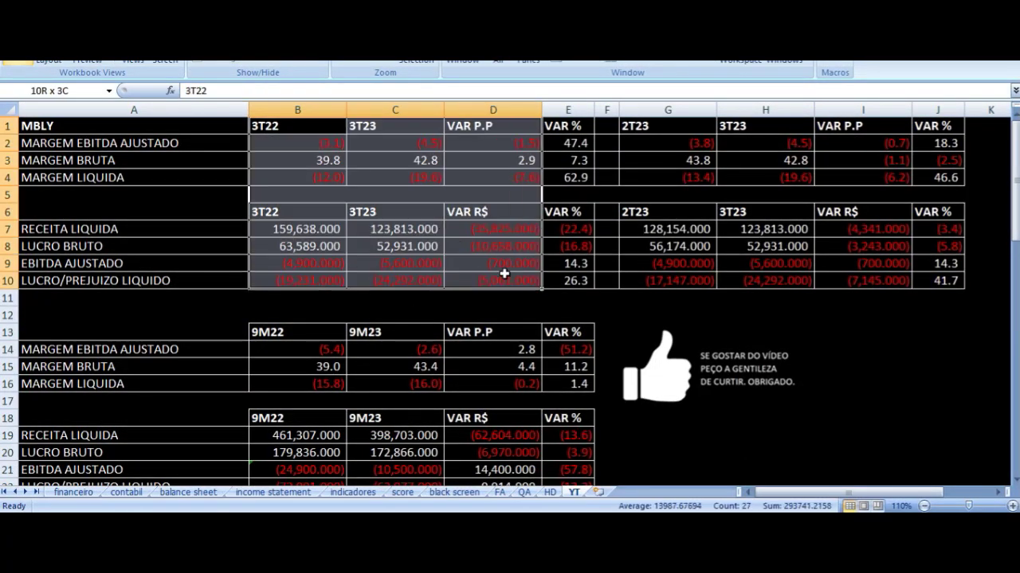
drag(687, 131, 810, 284)
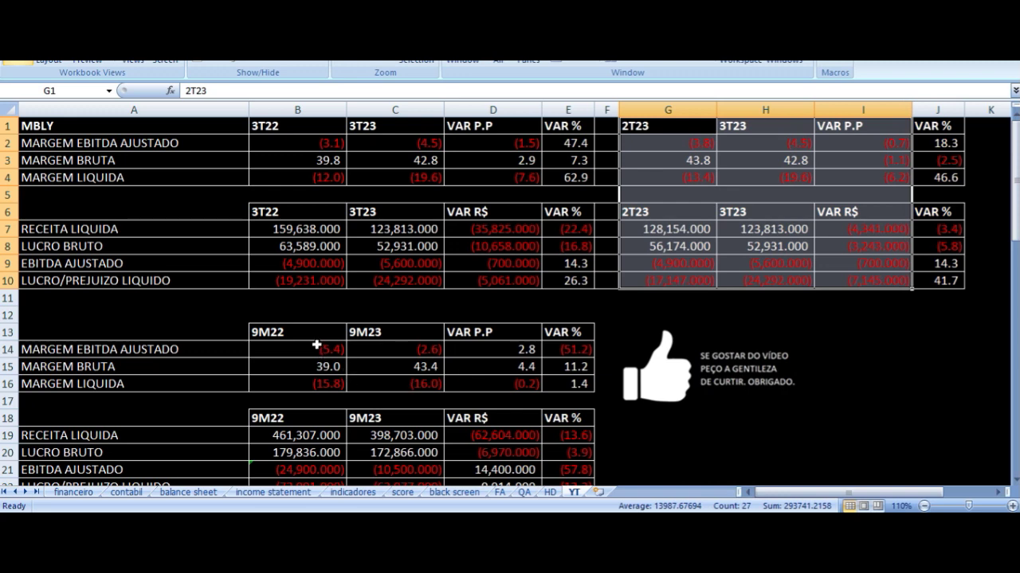
click(279, 145)
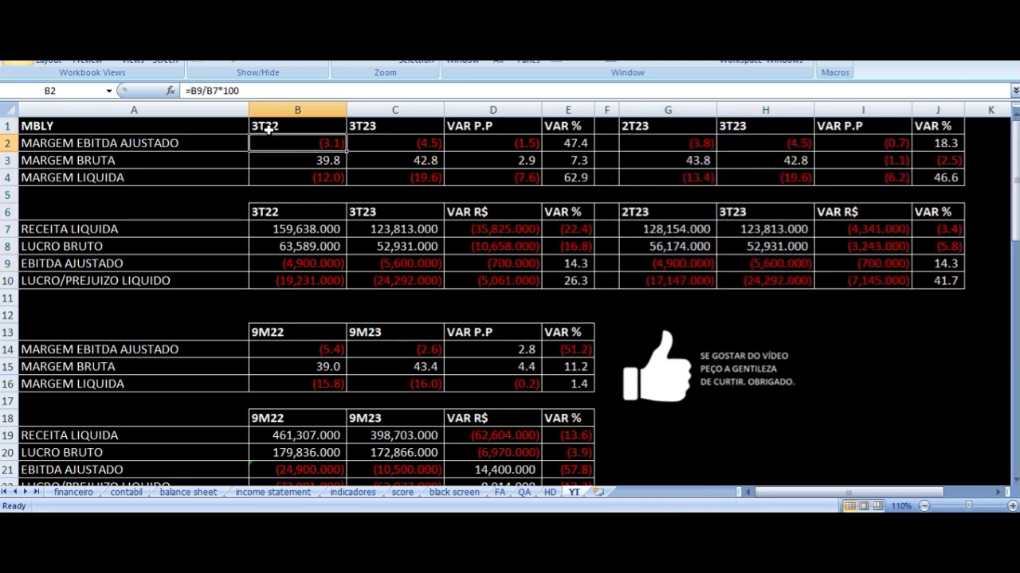
click(267, 129)
click(202, 129)
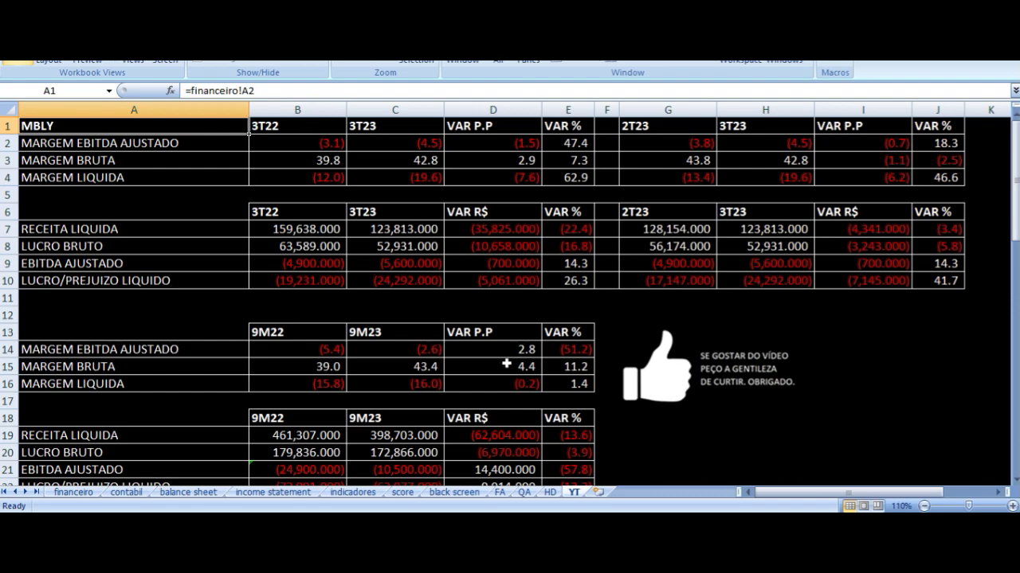
scroll(381, 298, down, 3)
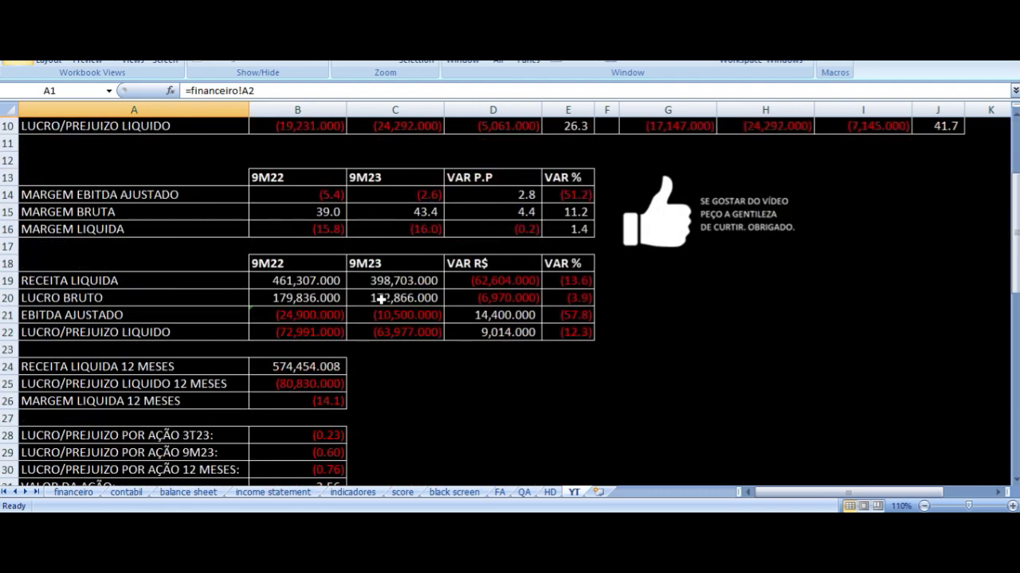
scroll(382, 298, down, 1)
scroll(382, 298, up, 4)
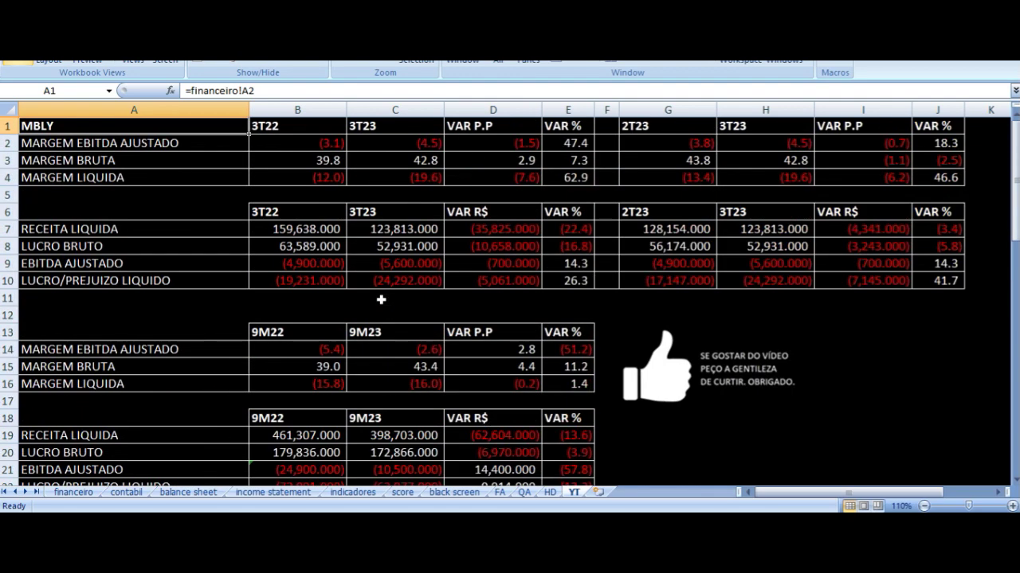
- Examine the adjusted EBITDA margin for 3T22 and 3T23, including its variation in percentage points
click(296, 141)
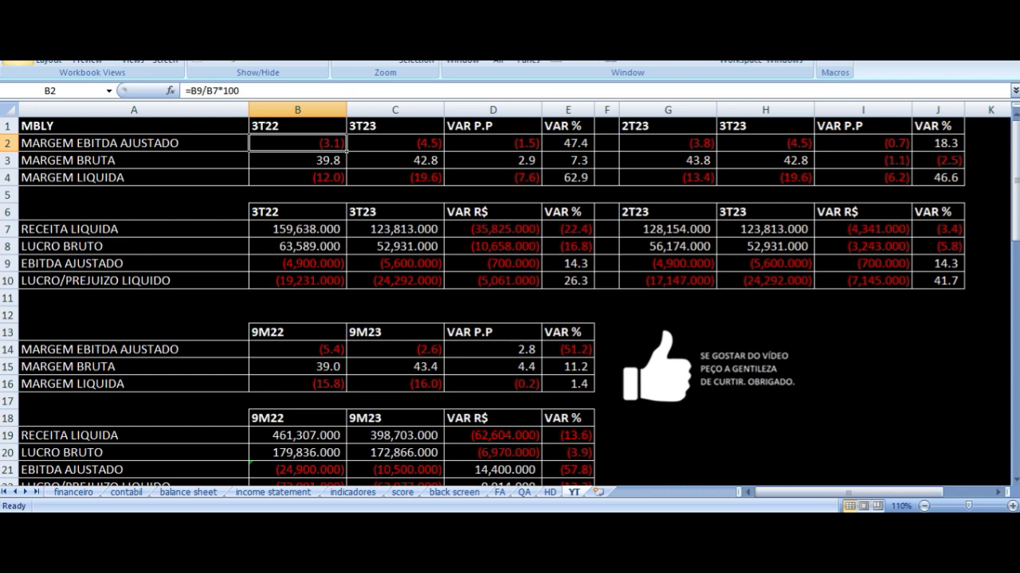
click(133, 143)
click(296, 143)
click(133, 143)
click(297, 142)
click(395, 142)
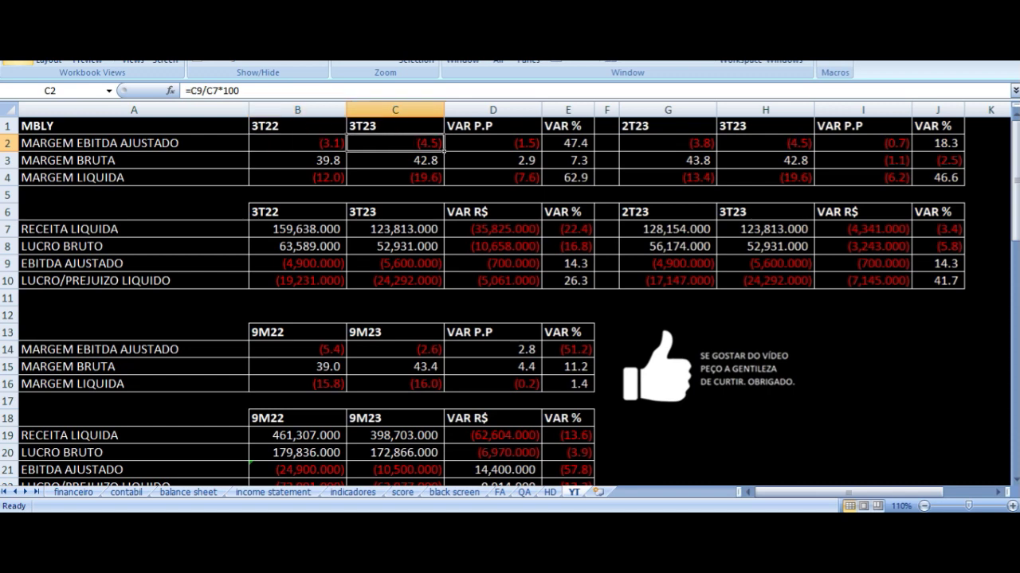
click(492, 143)
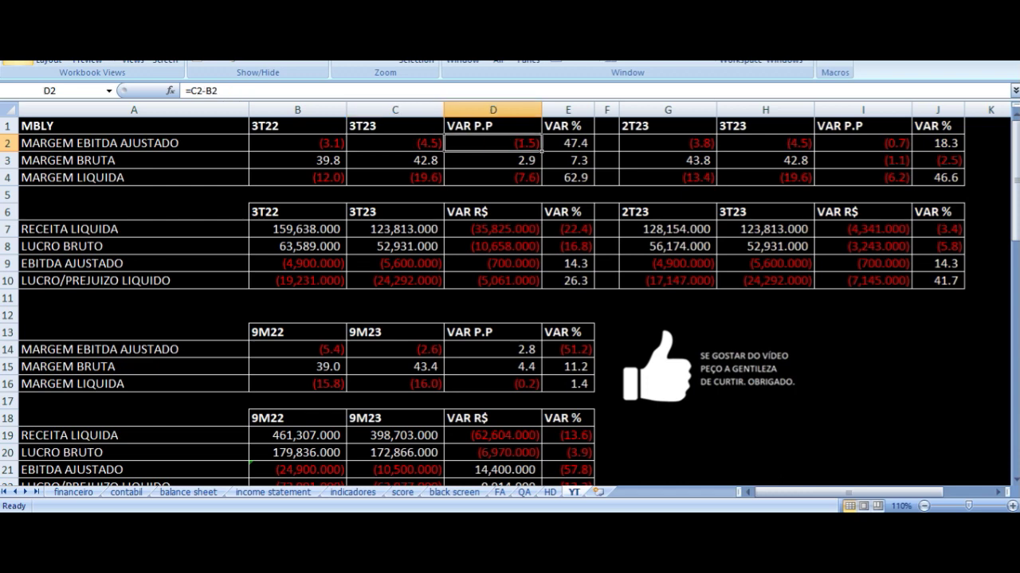
- Examine the gross margin (MARGEM BRUTA) for 3T22 and 3T23 and its percentage-point variation
click(298, 160)
click(133, 160)
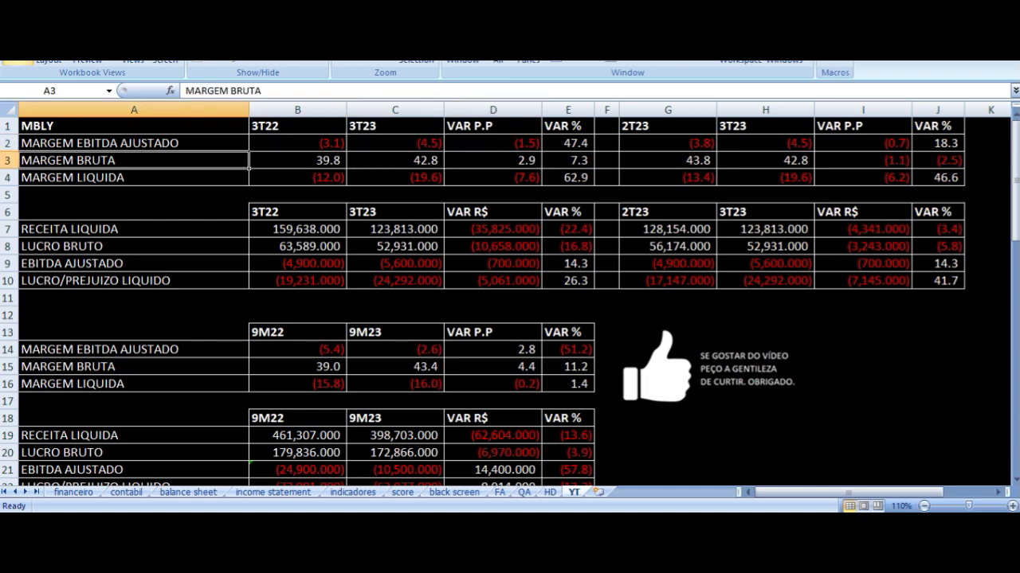
click(297, 160)
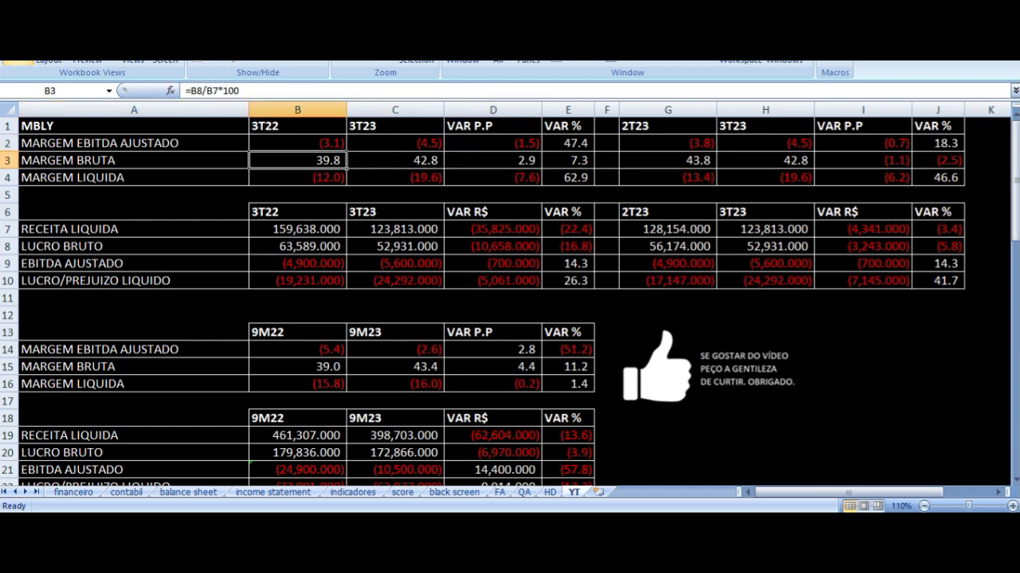
click(396, 160)
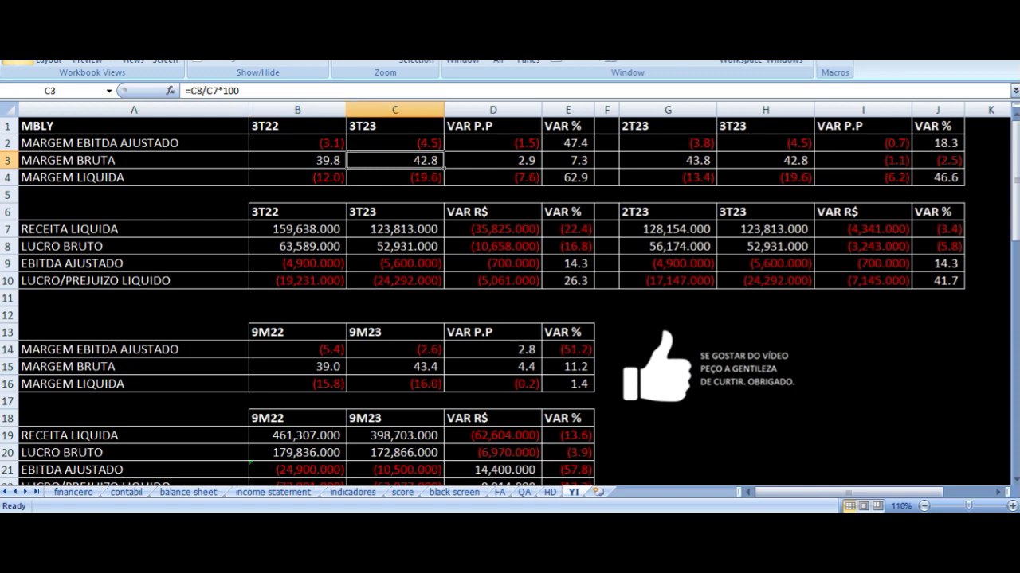
click(492, 160)
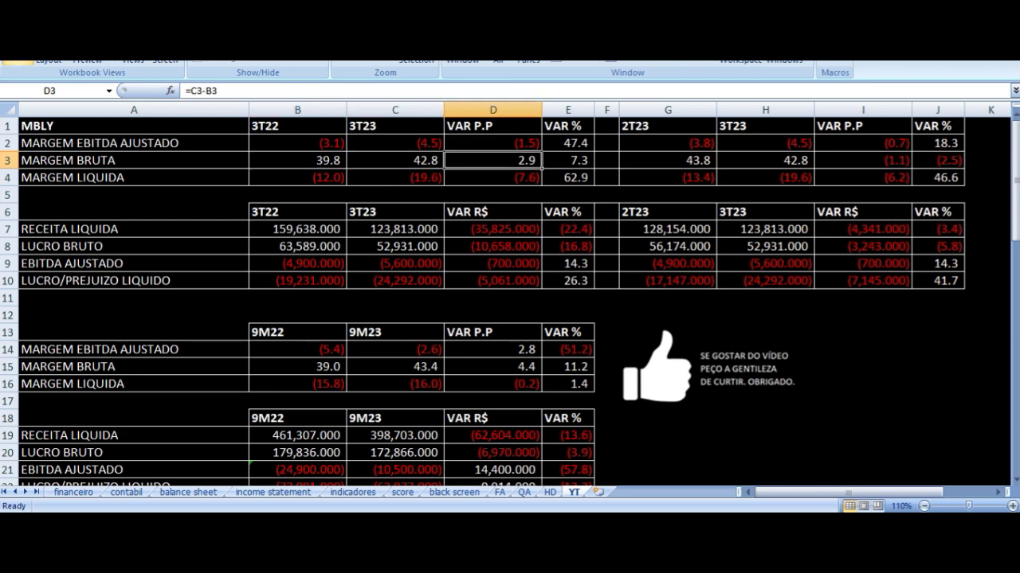
- Examine the net margin (MARGEM LIQUIDA) for 3T22 and 3T23 and its percentage-point variation
key(Down)
key(Left)
key(Left)
key(Left)
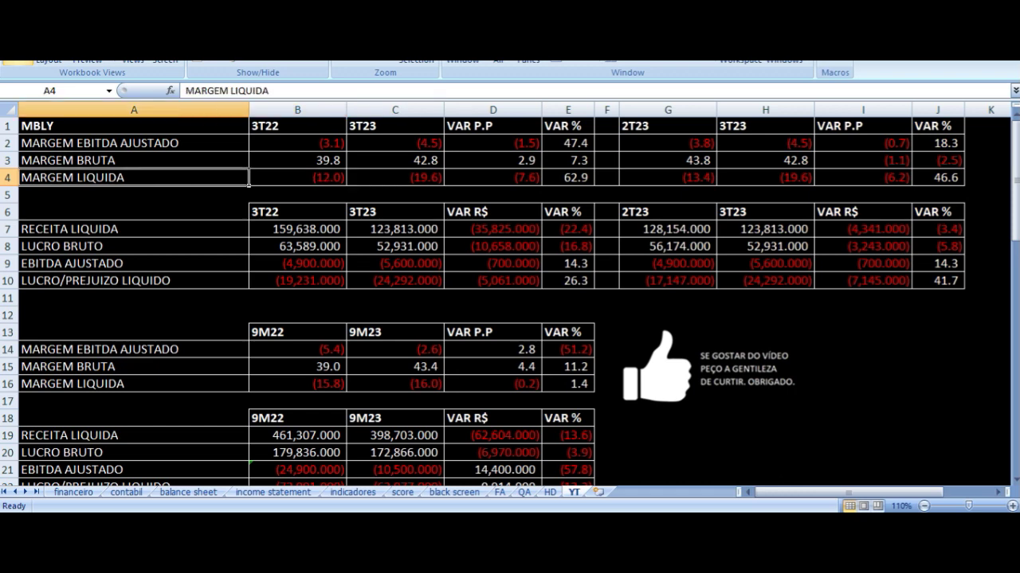
click(297, 178)
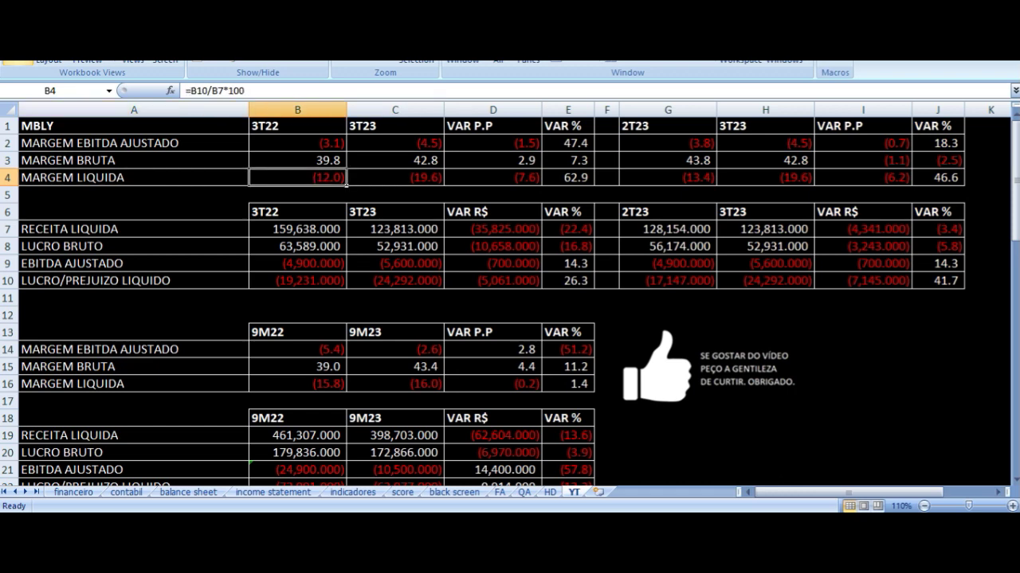
click(395, 178)
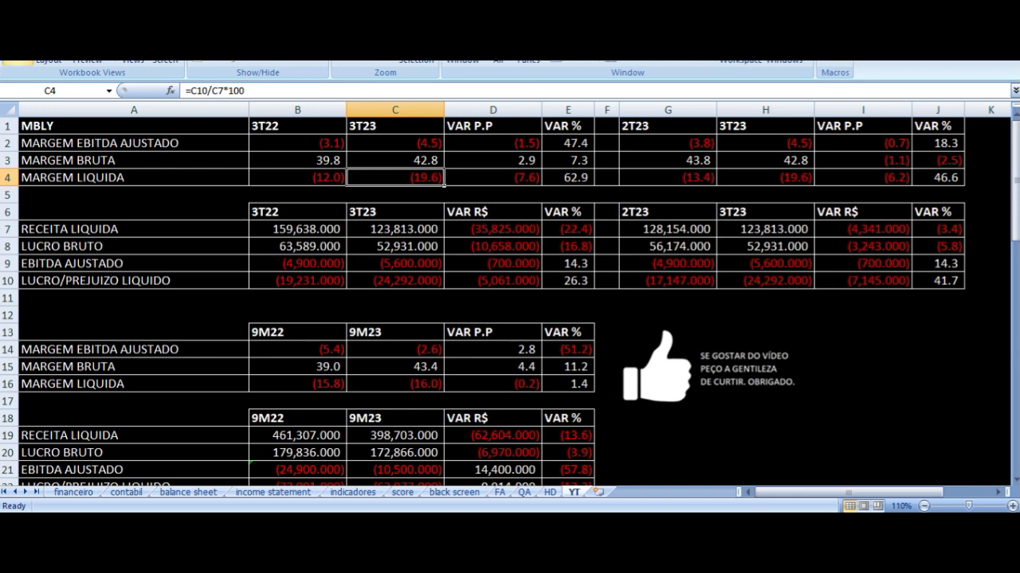
click(492, 178)
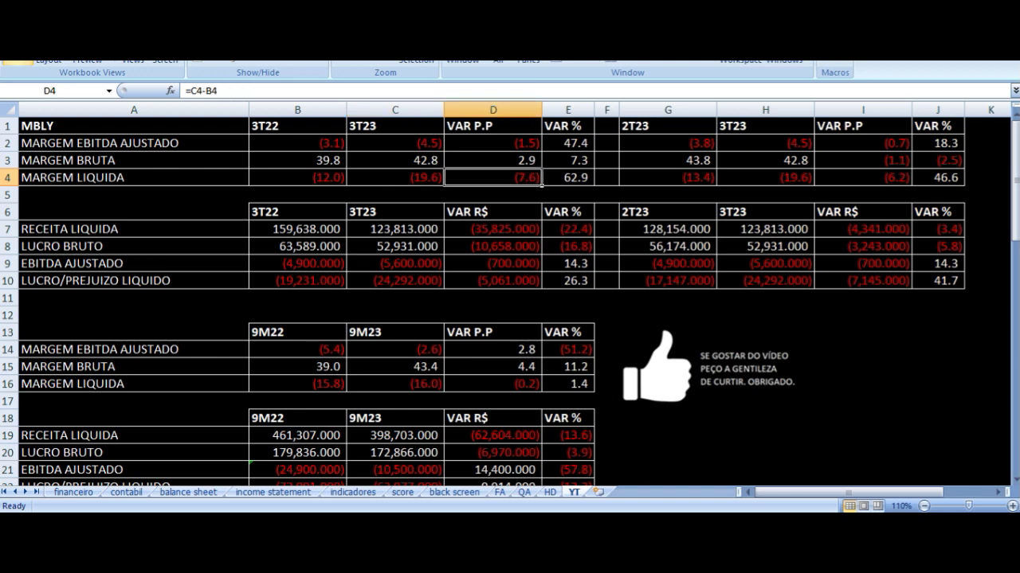
- Examine the net revenue (RECEITA LIQUIDA) for 3T22 and 3T23, through its R$ and percentage variations
key(Down)
key(Down)
key(Down)
key(Left)
key(Left)
key(Left)
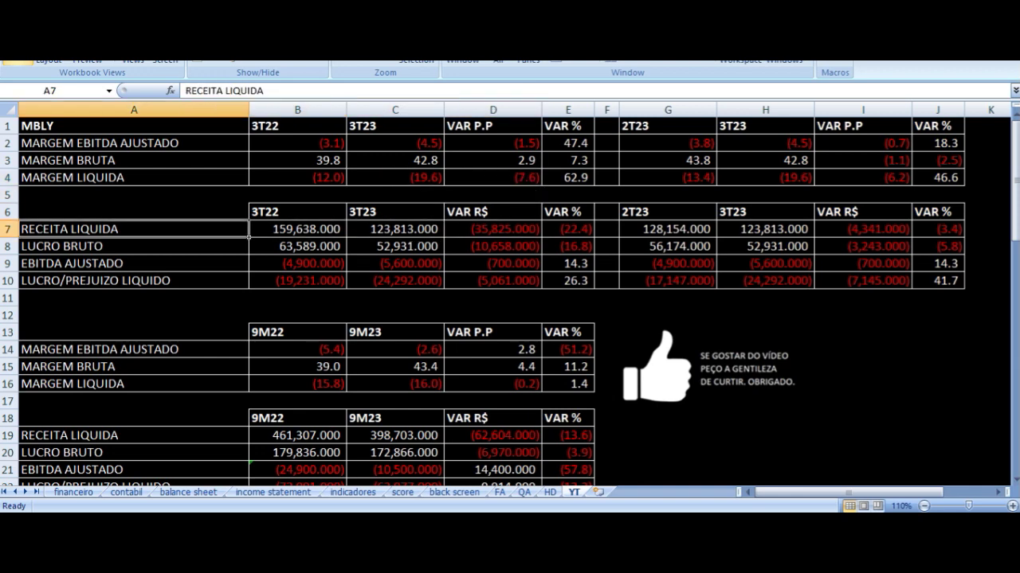
key(Right)
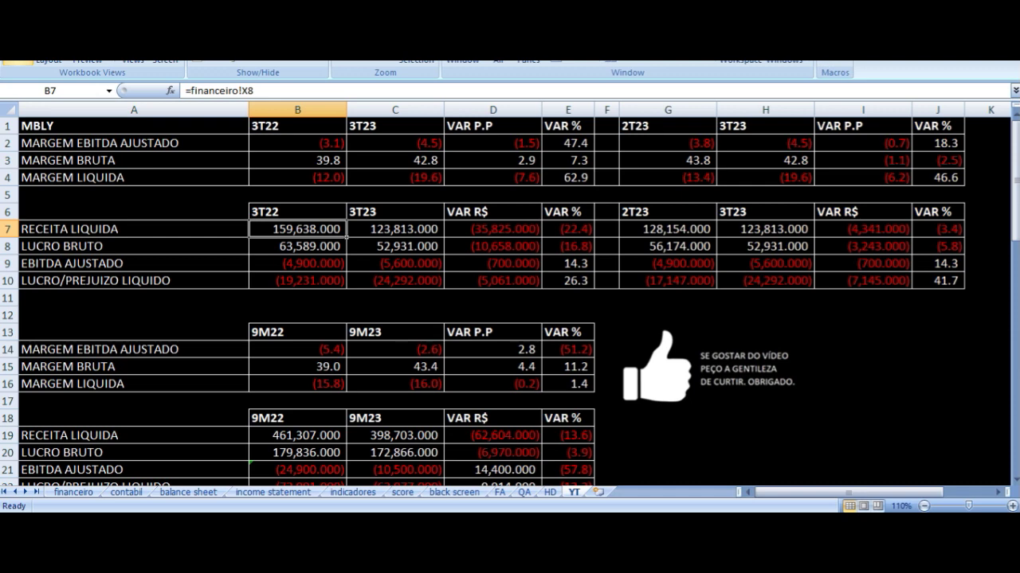
key(Right)
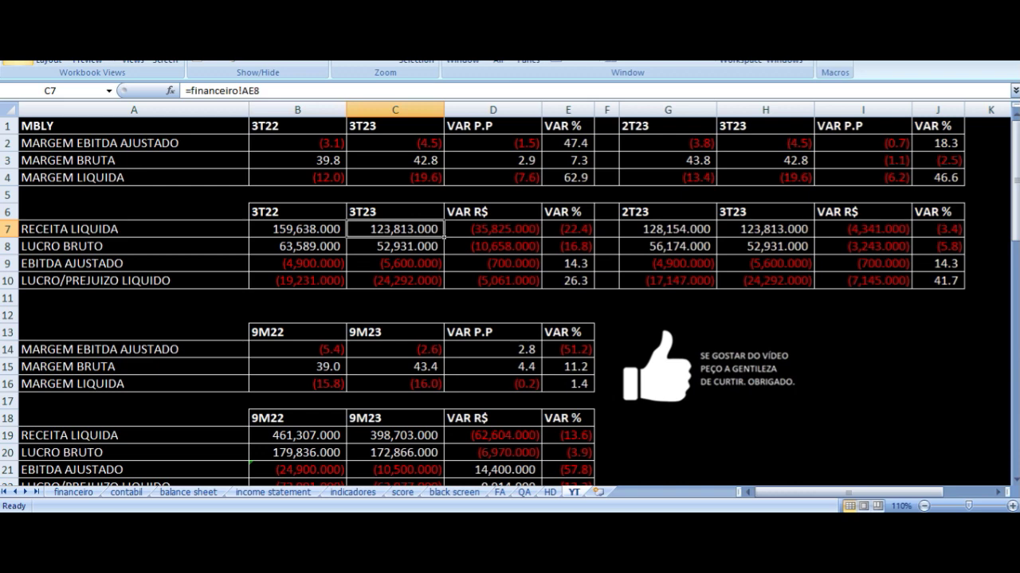
key(Right)
key(Right)
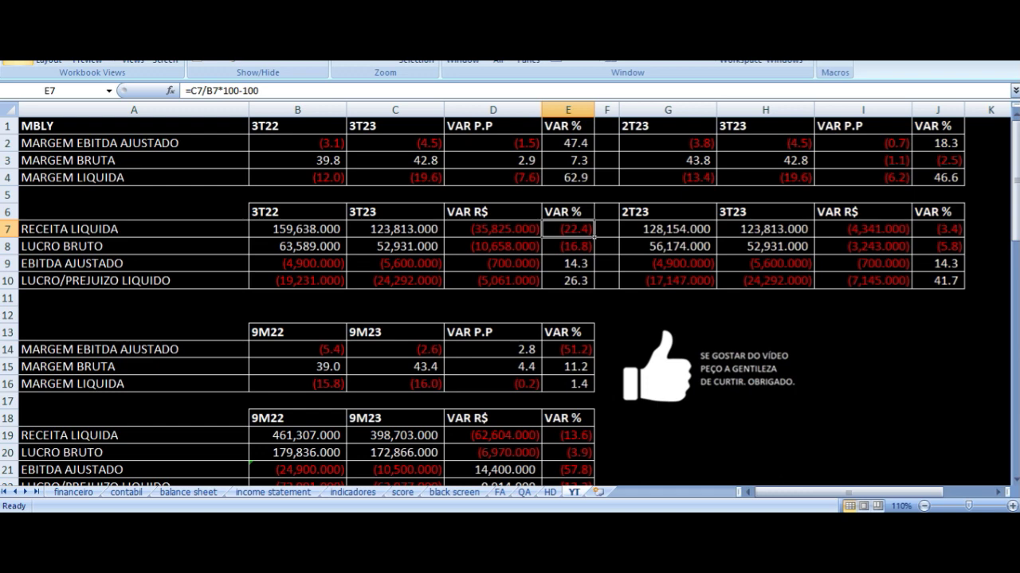
- Review the net revenue row across to the 2T23 against 3T23 comparison, ending back at its row label
key(Left)
key(Left)
key(Left)
key(Left)
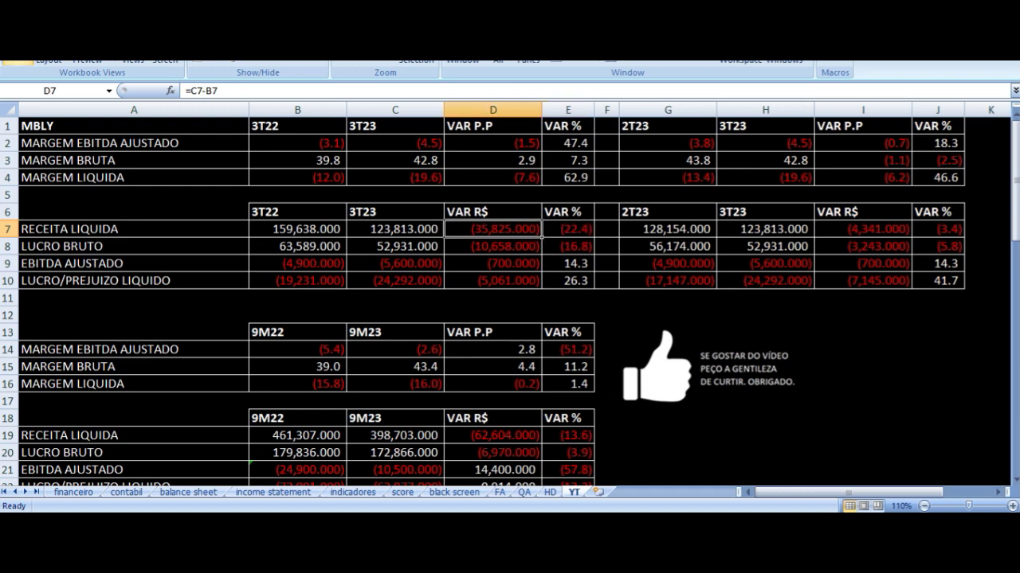
key(Right)
key(Right)
key(Right)
key(Right)
key(Right)
key(Right)
key(Right)
key(Right)
key(Right)
key(Left)
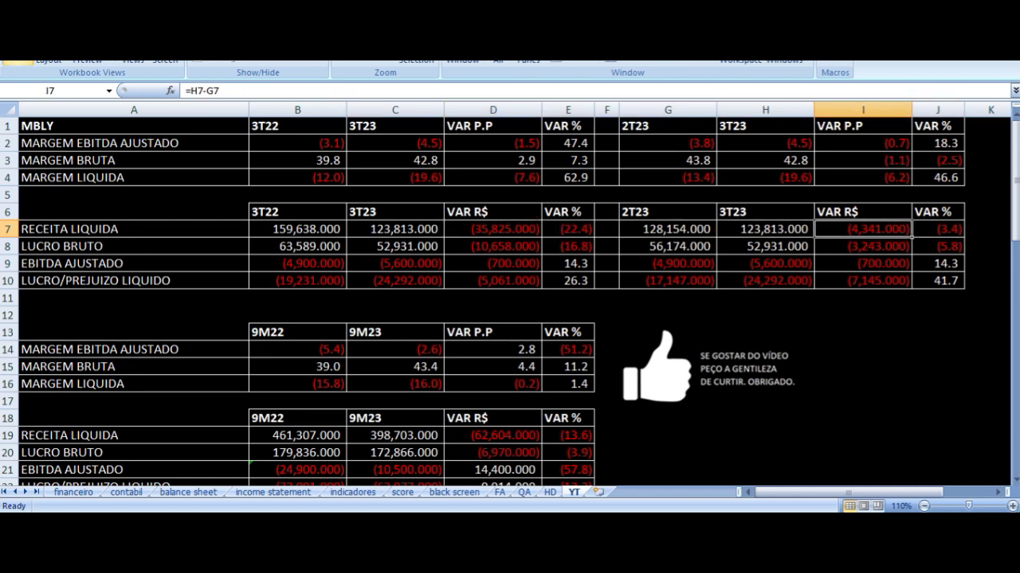
key(Left)
key(Left)
key(Left)
key(Left)
key(Left)
key(Left)
key(Left)
key(Left)
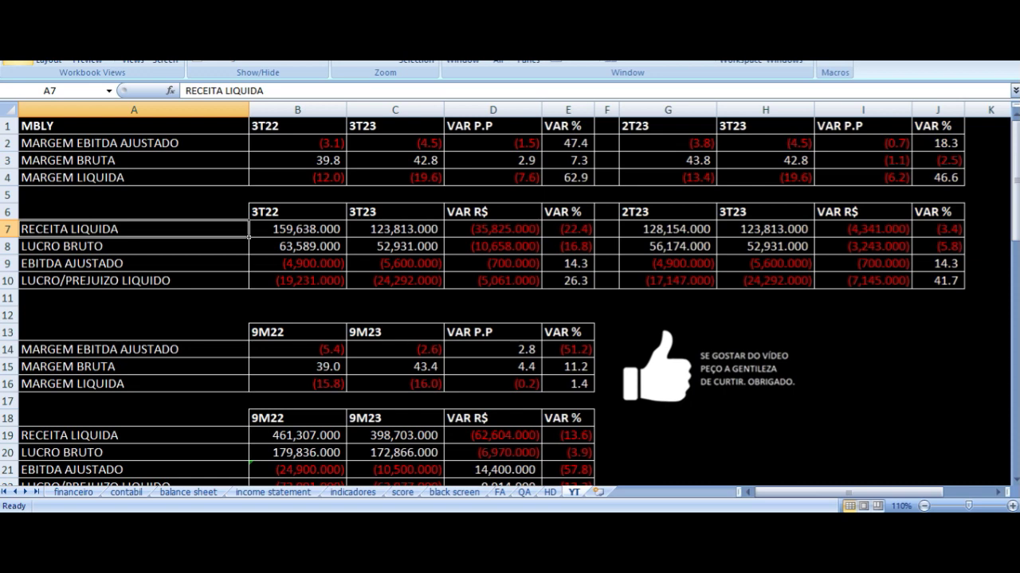
- Look over the quarterly results from net revenue down to the net profit/loss row's 3T22 and 3T23 figures
key(Right)
key(Right)
key(Right)
key(Down)
key(Down)
key(Down)
key(Left)
key(Left)
key(Left)
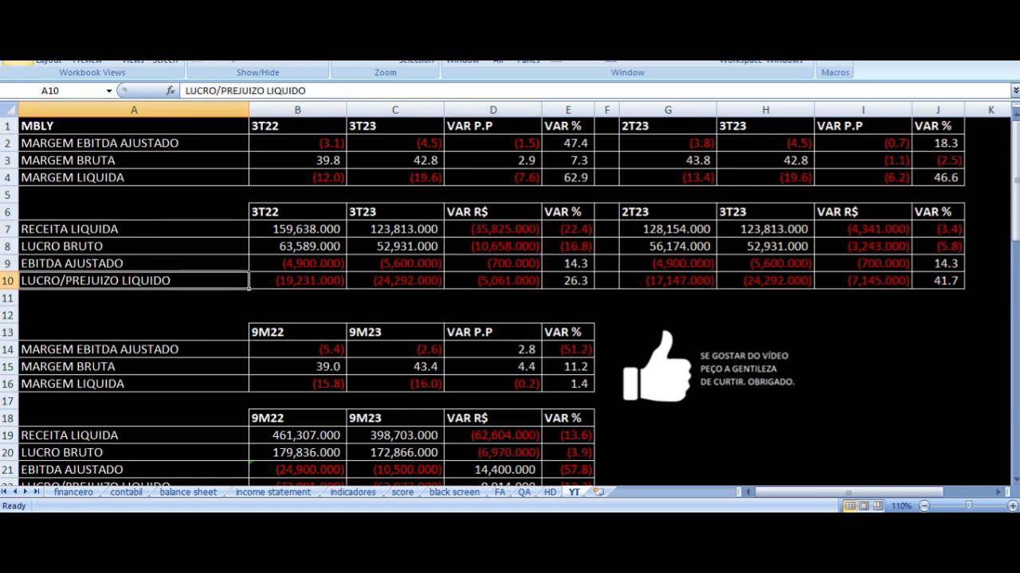
key(Right)
key(Right)
key(Right)
key(Right)
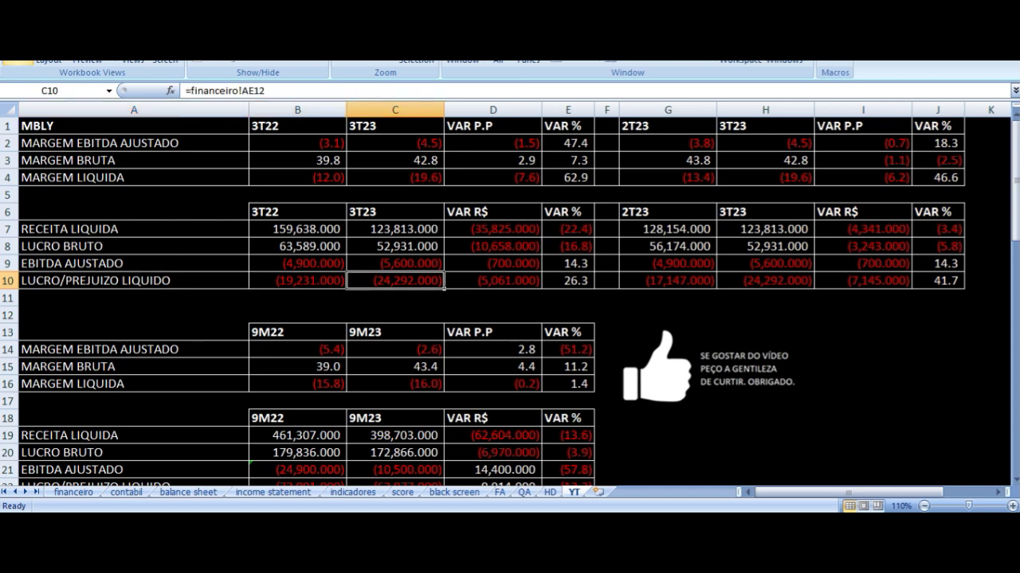
- Examine the gross profit (LUCRO BRUTO) for 3T22 and 3T23, through its R$ and percentage variations
key(Up)
key(Up)
key(Up)
key(Down)
key(Left)
key(Left)
key(Left)
key(Left)
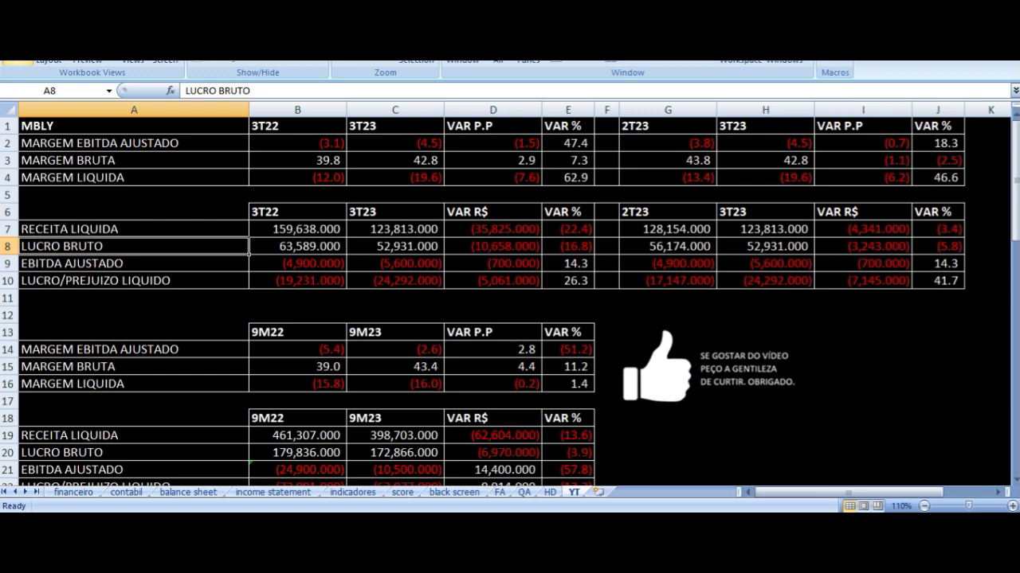
key(Right)
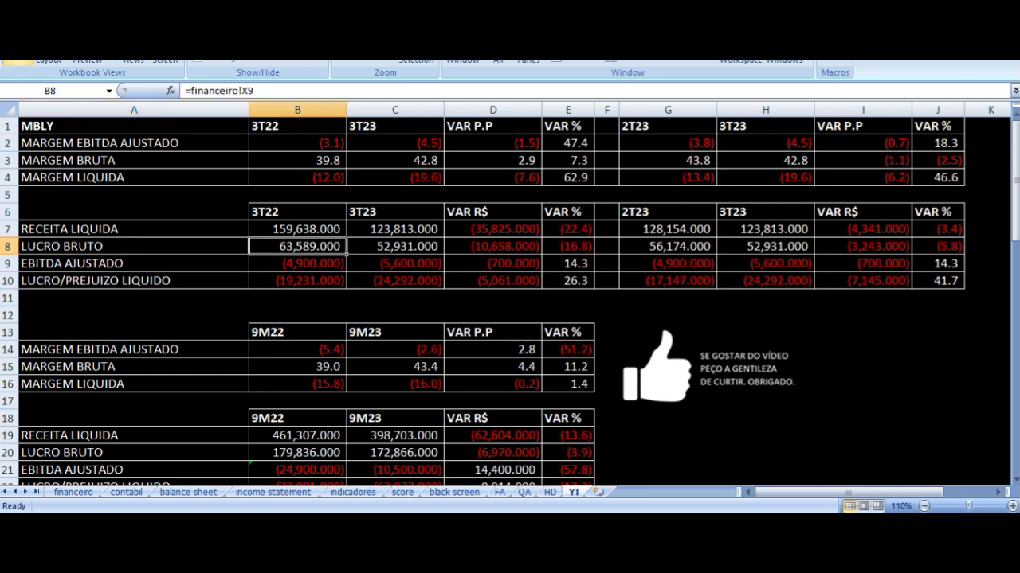
key(Right)
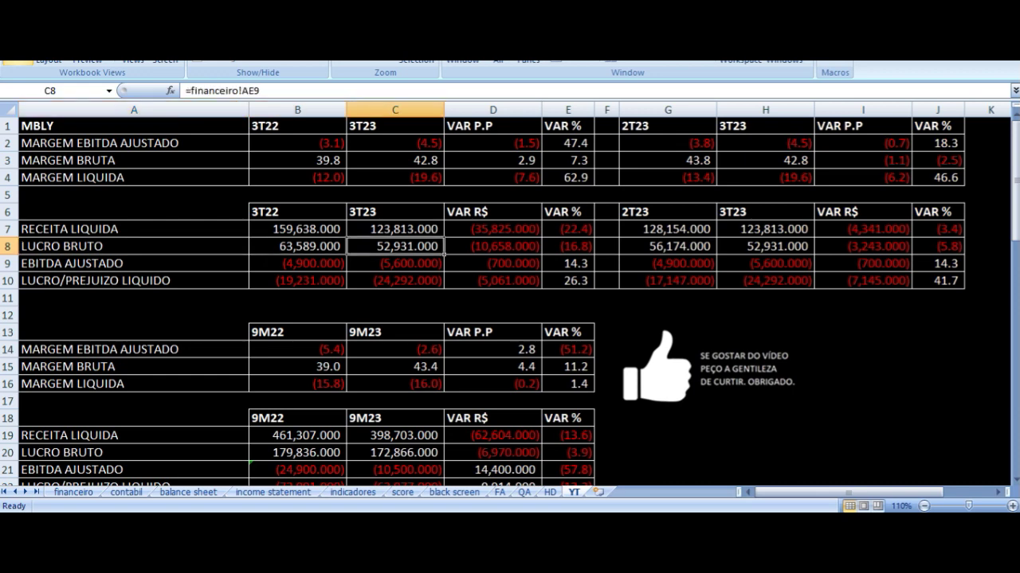
key(Right)
key(Right)
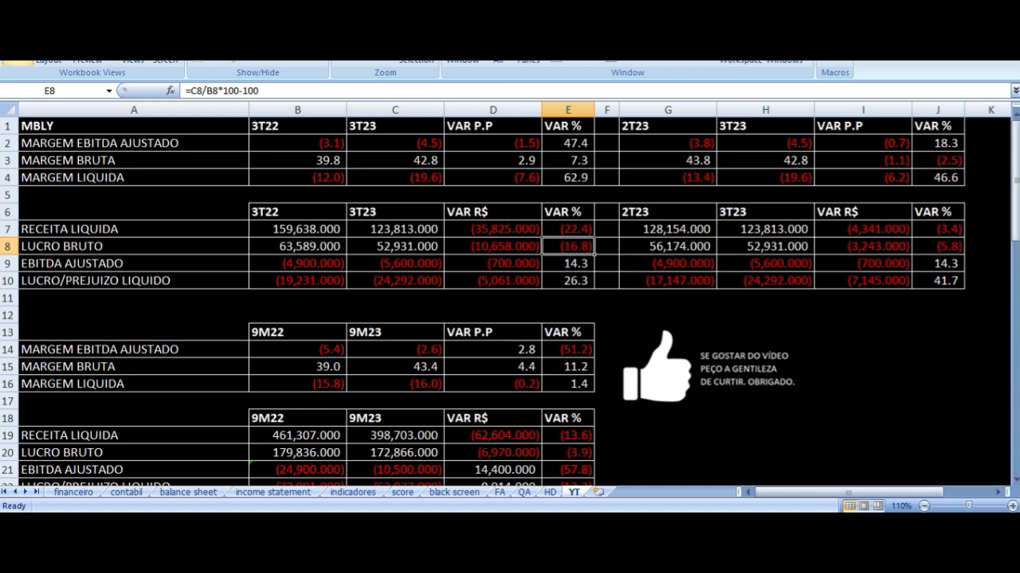
- Examine the adjusted EBITDA (EBITDA AJUSTADO) amounts in R$ for 3T22 and 3T23
key(Down)
key(Left)
key(Left)
key(Left)
key(Right)
key(Left)
key(Left)
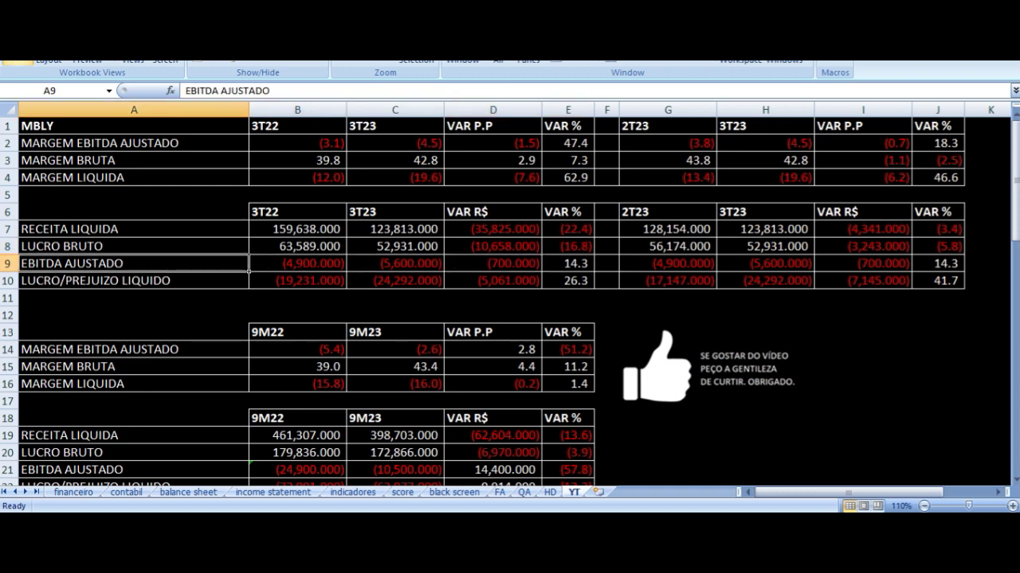
key(Right)
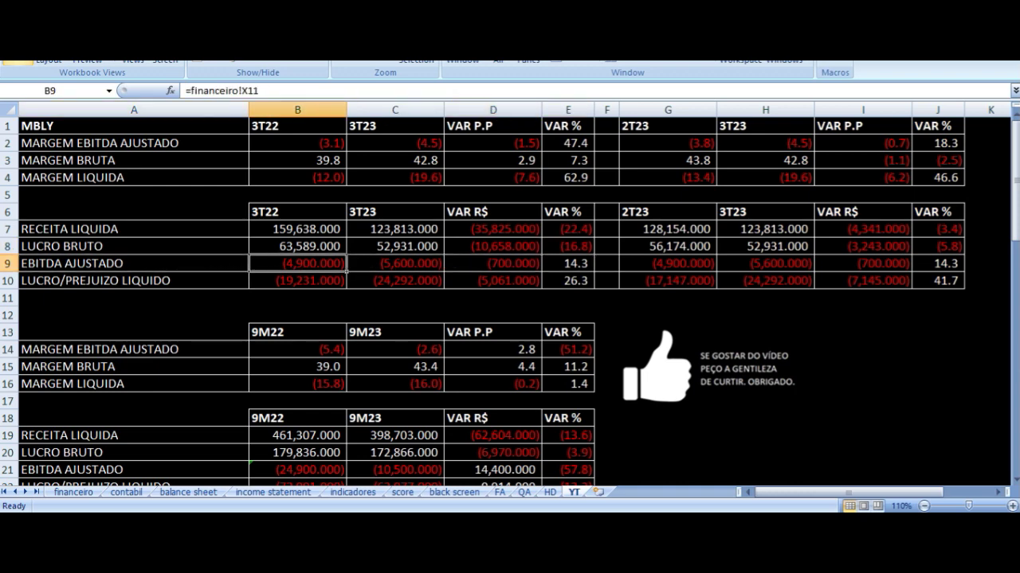
key(Right)
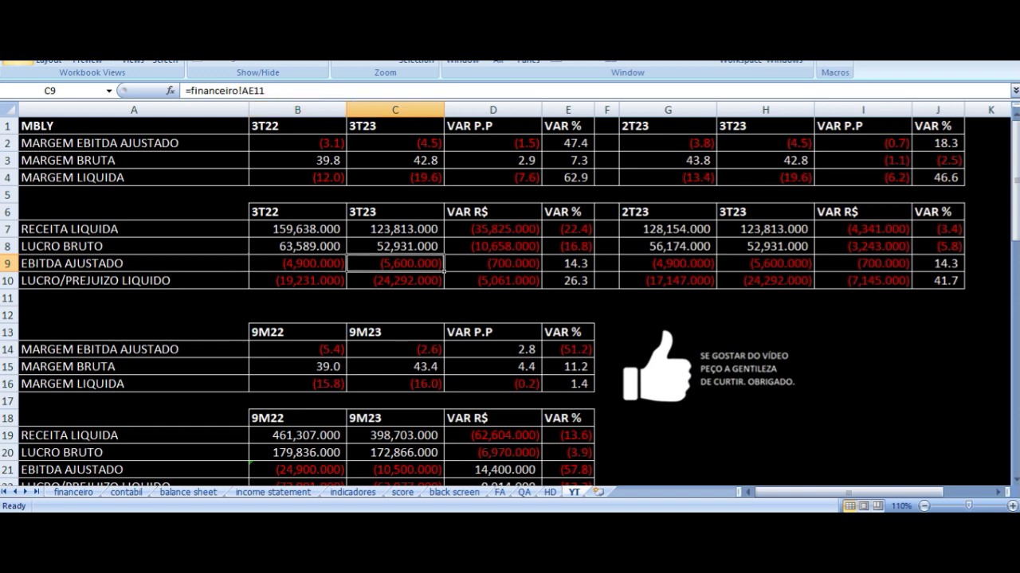
- Examine the net profit/loss (LUCRO/PREJUIZO LIQUIDO) row in R$ from 3T22 and 3T23 to its R$ variation
key(Down)
key(Home)
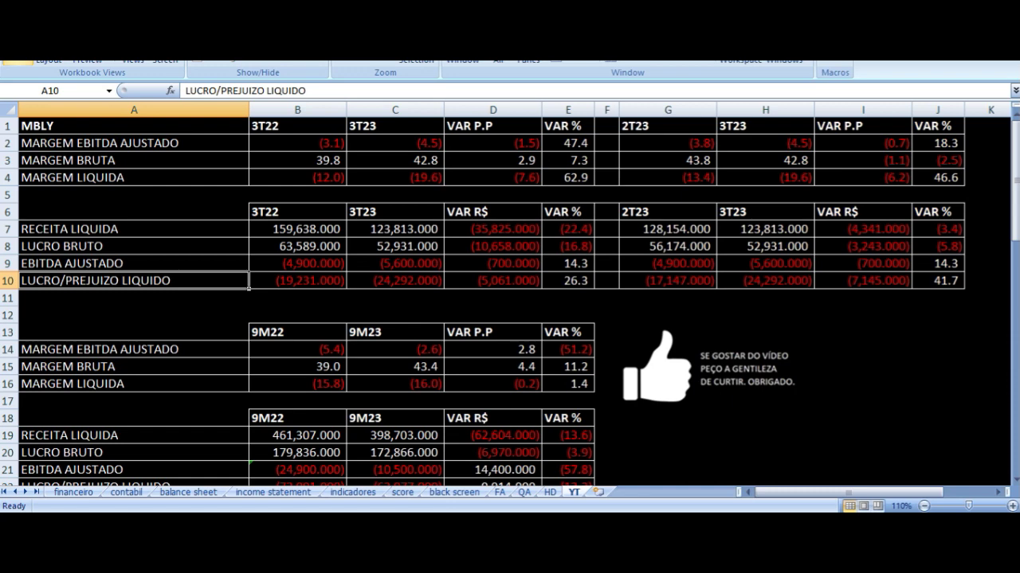
key(Right)
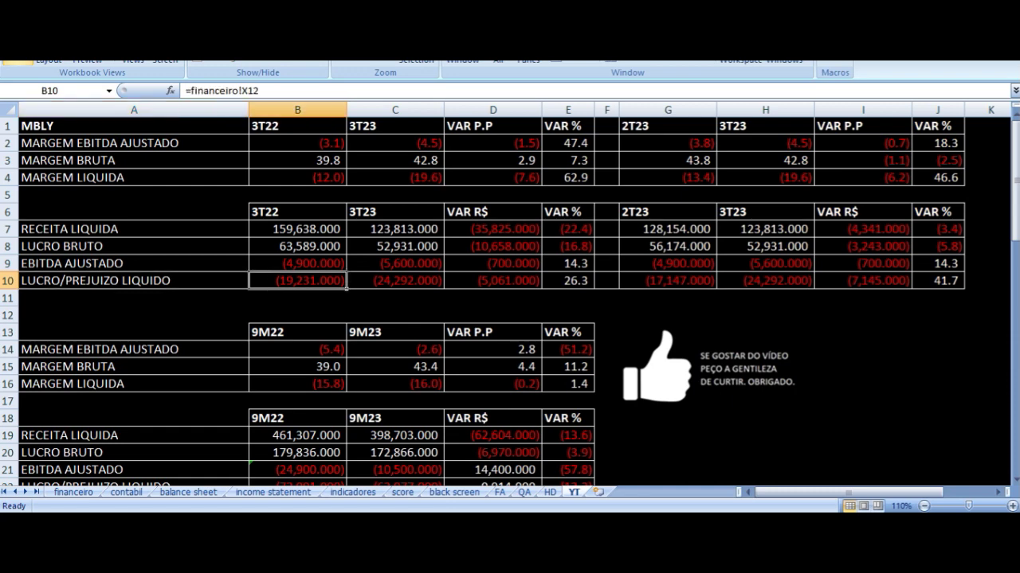
key(Right)
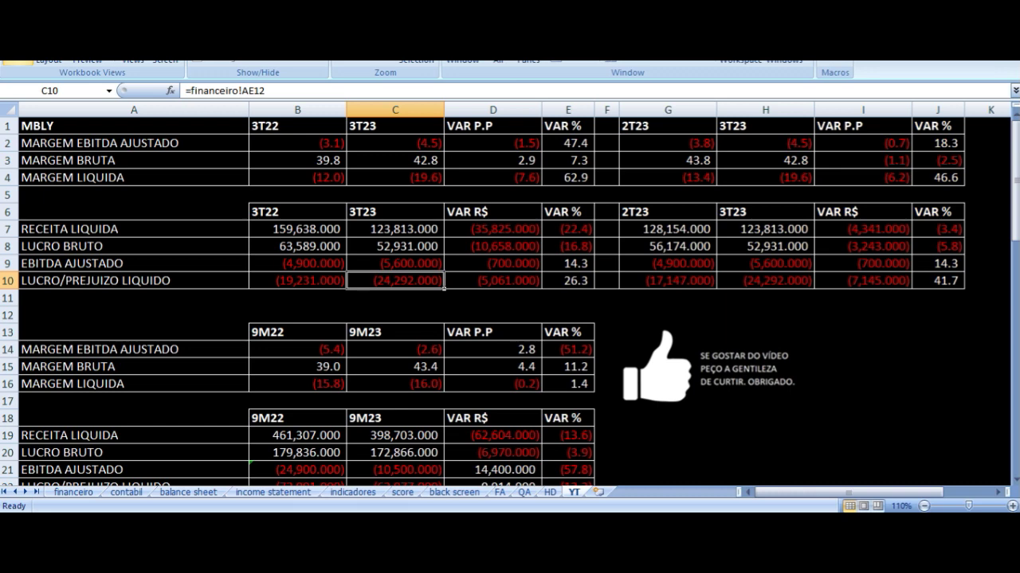
key(Right)
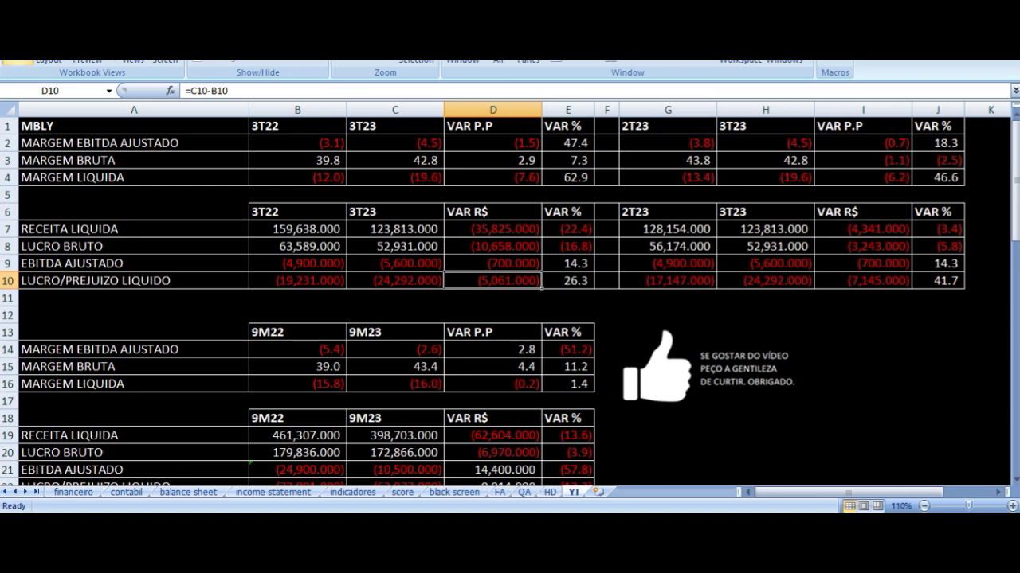
- Compare the adjusted EBITDA margin (MARGEM EBITDA AJUSTADO) between 2T23 and 3T23, through its percentage-point variation
click(669, 129)
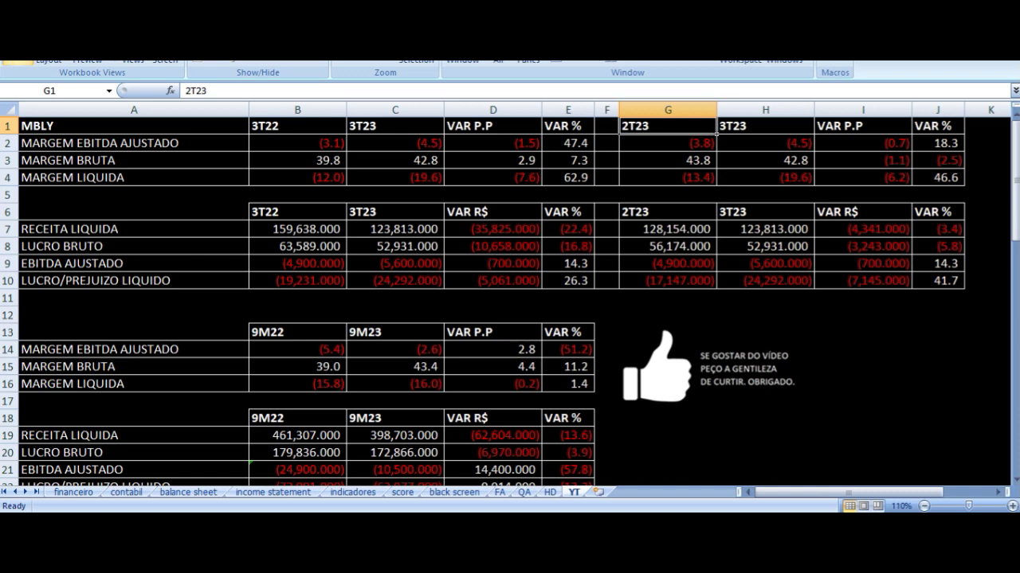
click(765, 126)
click(667, 143)
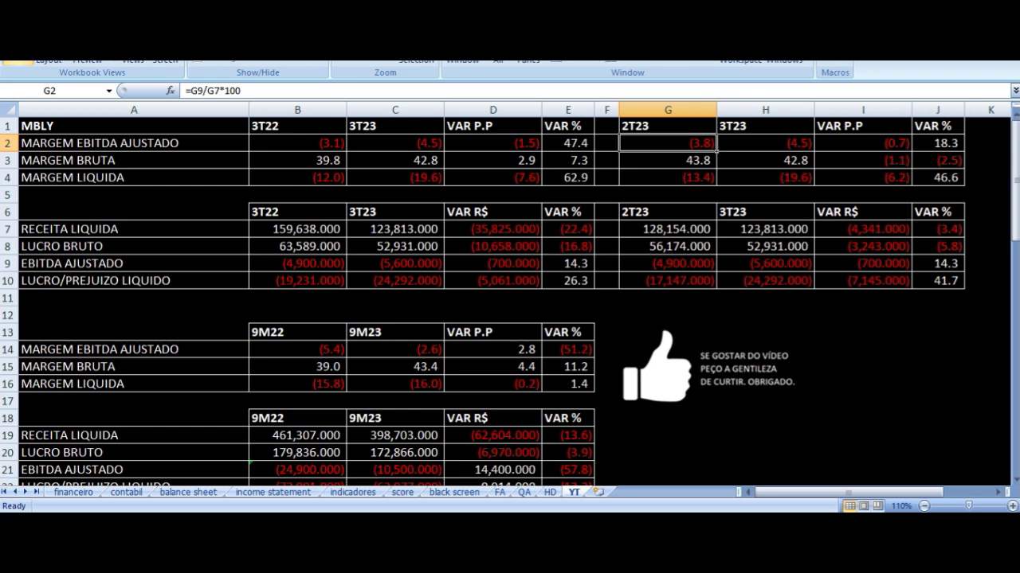
click(764, 143)
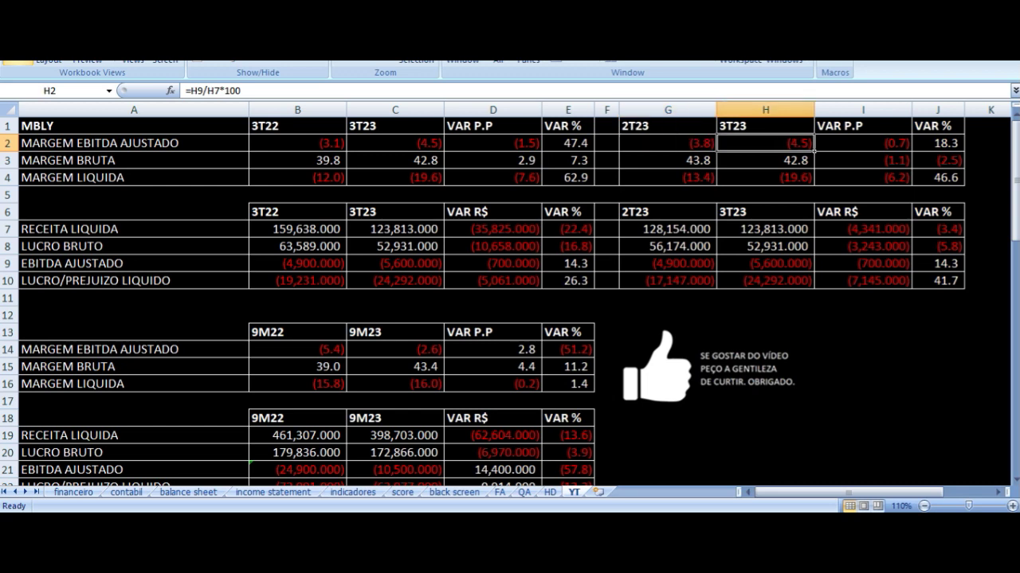
click(862, 144)
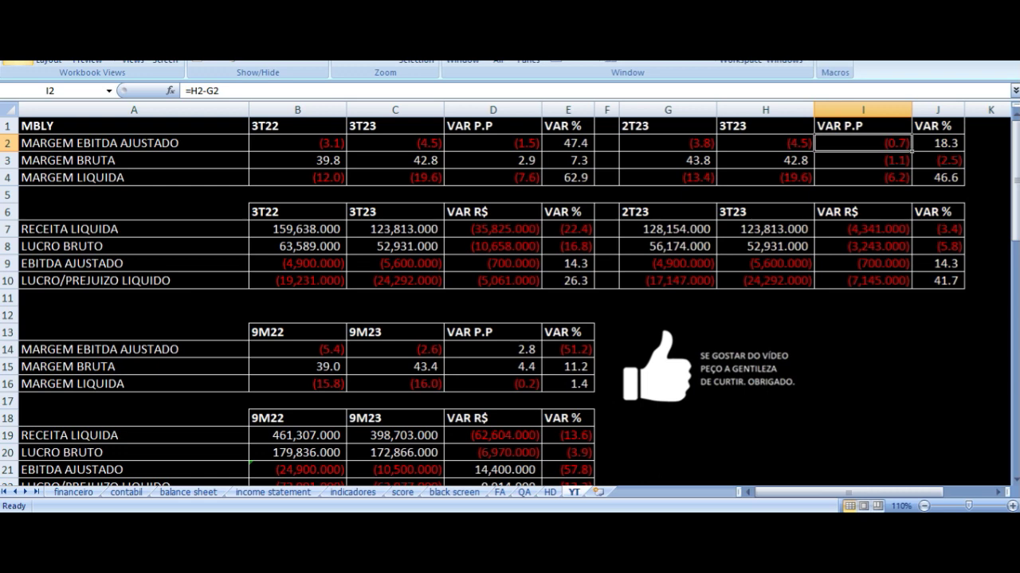
- Compare the gross margin (MARGEM BRUTA) between 2T23 and 3T23, through its percentage-point variation
key(Down)
key(Left)
key(Left)
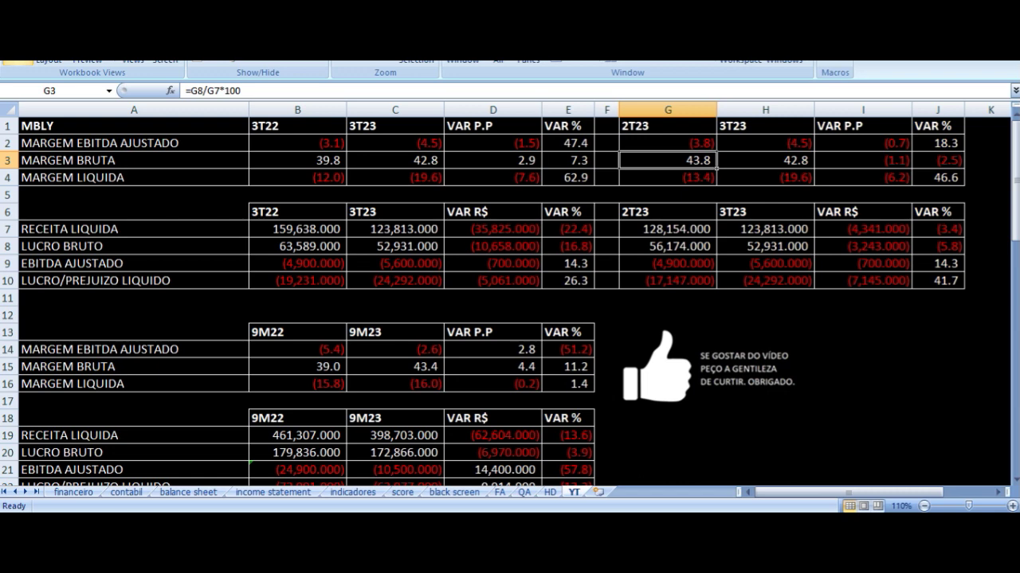
click(764, 160)
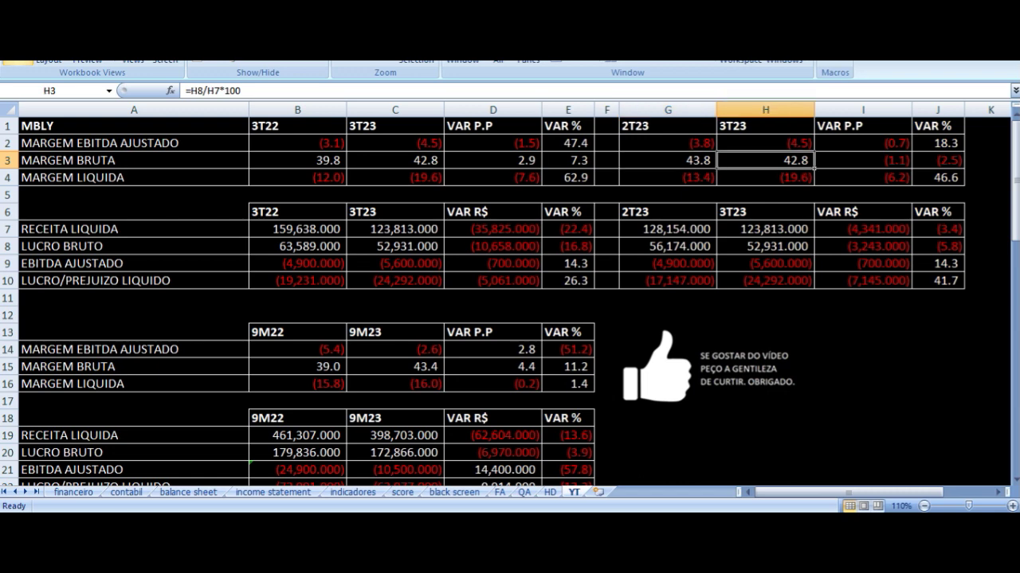
click(861, 160)
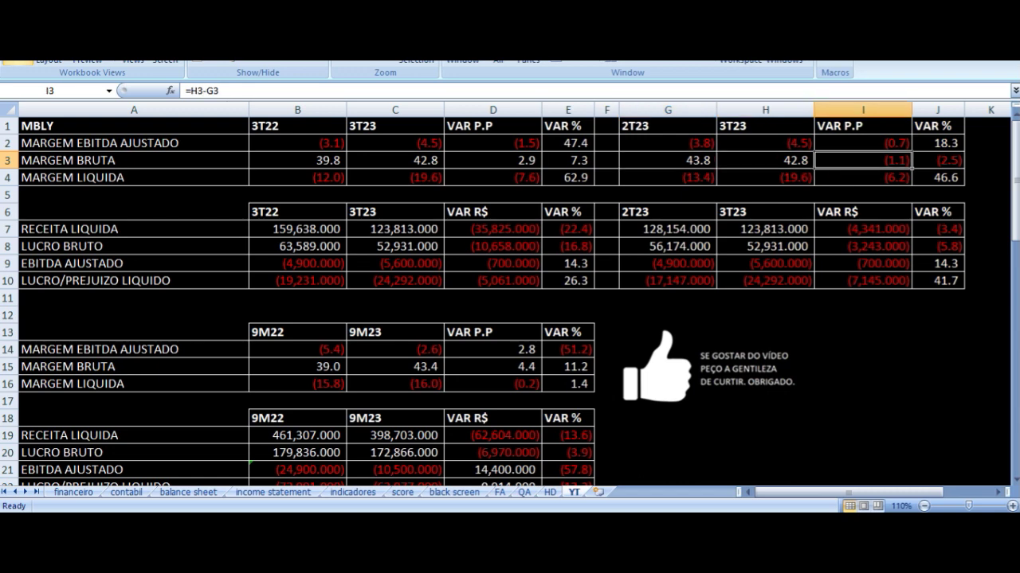
- Compare the net margin (MARGEM LIQUIDA) between 2T23 and 3T23, through its percentage-point variation
click(764, 177)
click(667, 177)
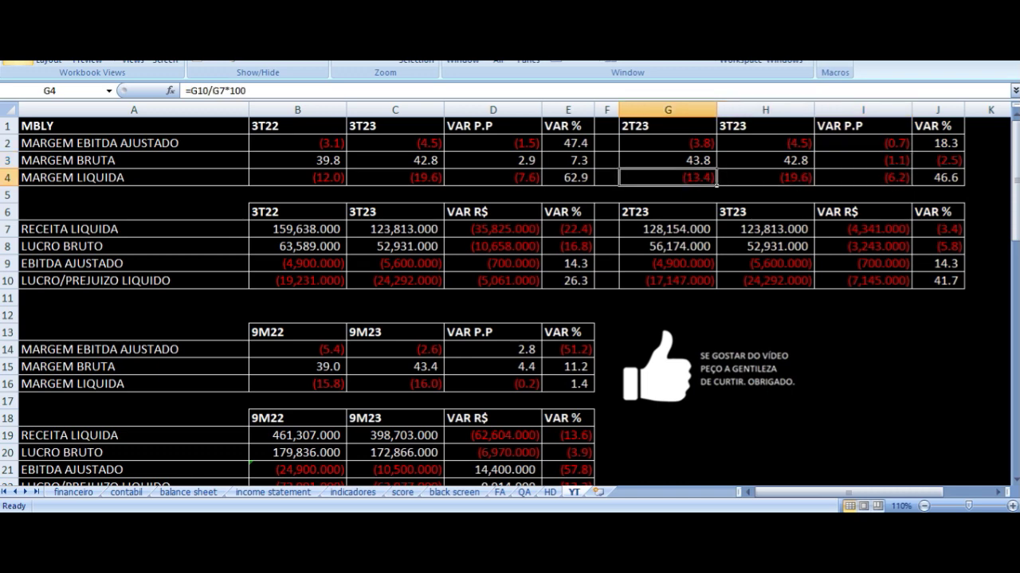
click(764, 177)
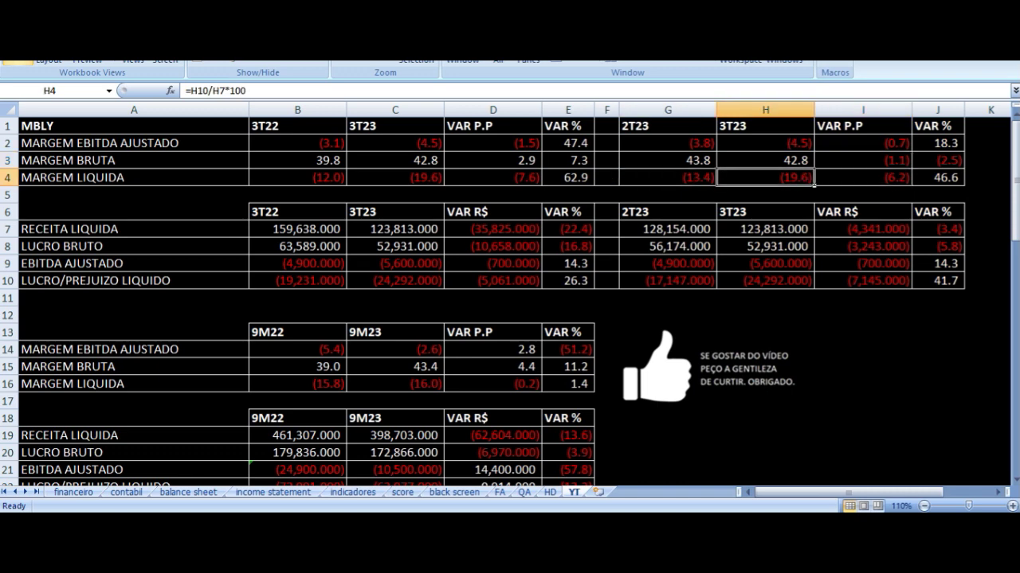
click(861, 177)
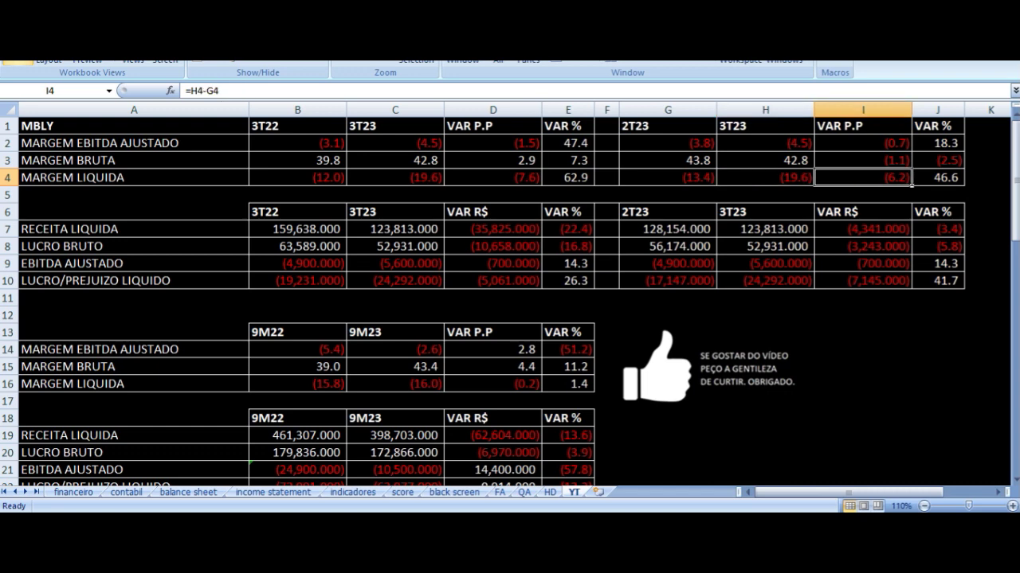
- Examine the net revenue (RECEITA LIQUIDA) for 2T23 and 3T23, through its R$ and percentage variations
key(Down)
key(Down)
key(Down)
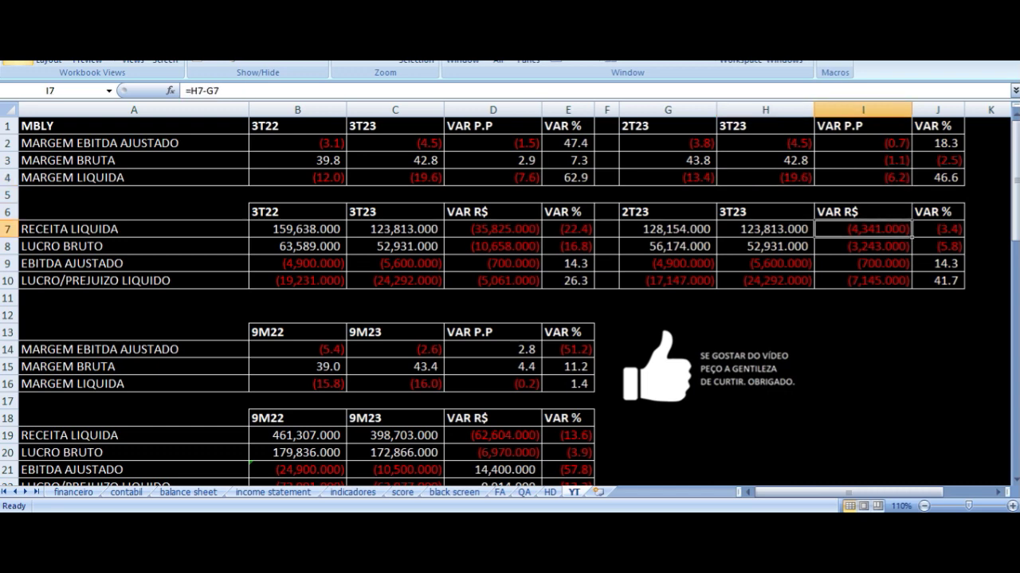
key(Left)
key(Left)
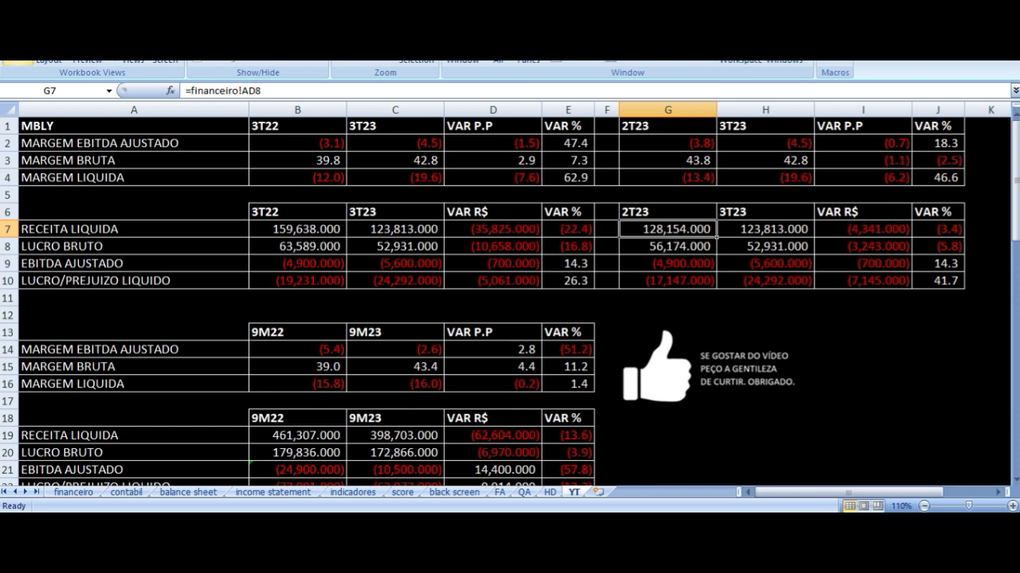
key(Right)
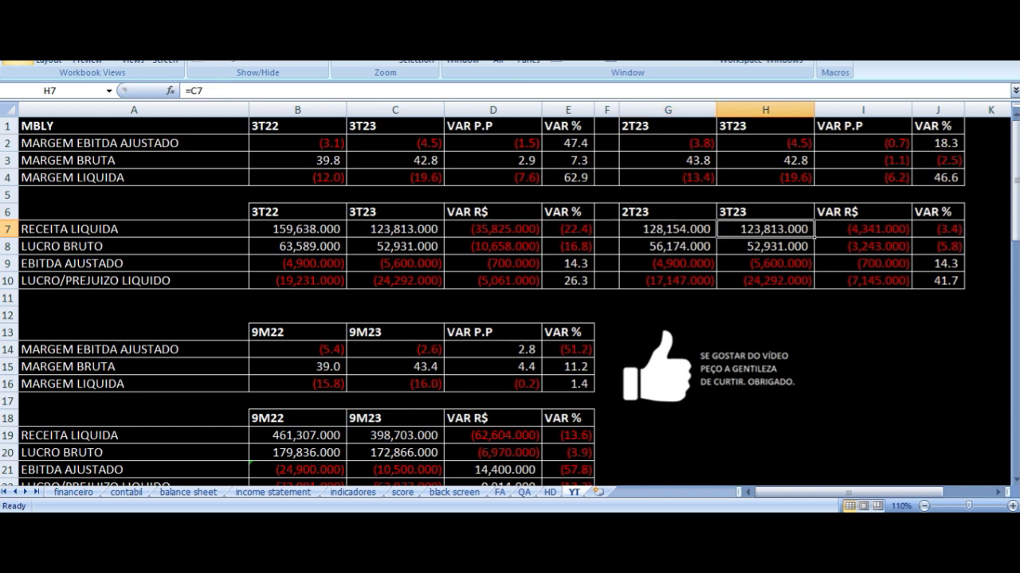
key(Right)
key(Right)
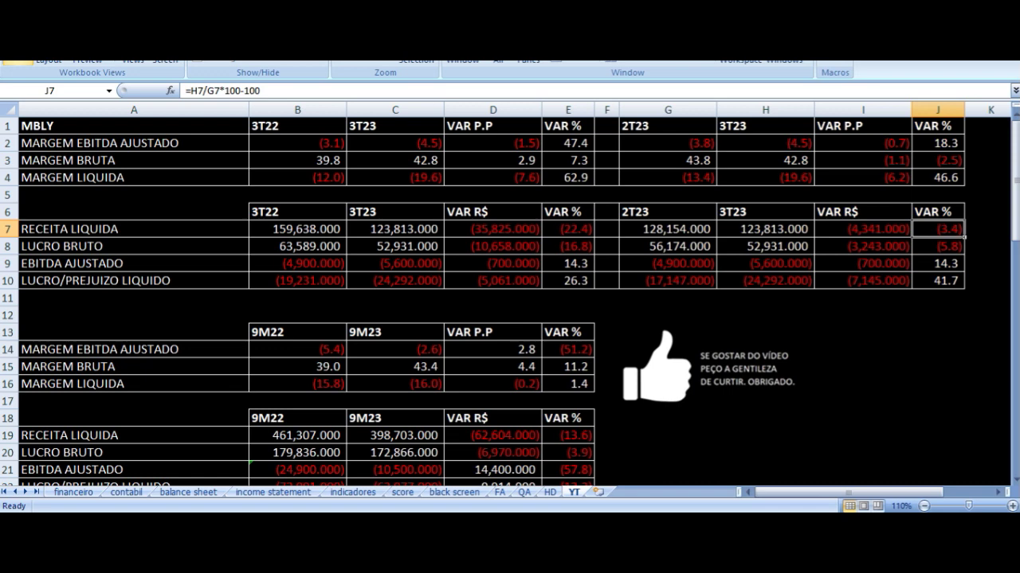
- Examine the gross profit (LUCRO BRUTO) for 2T23 and 3T23, through its R$ and percentage variations
key(Down)
key(Left)
key(Left)
key(Left)
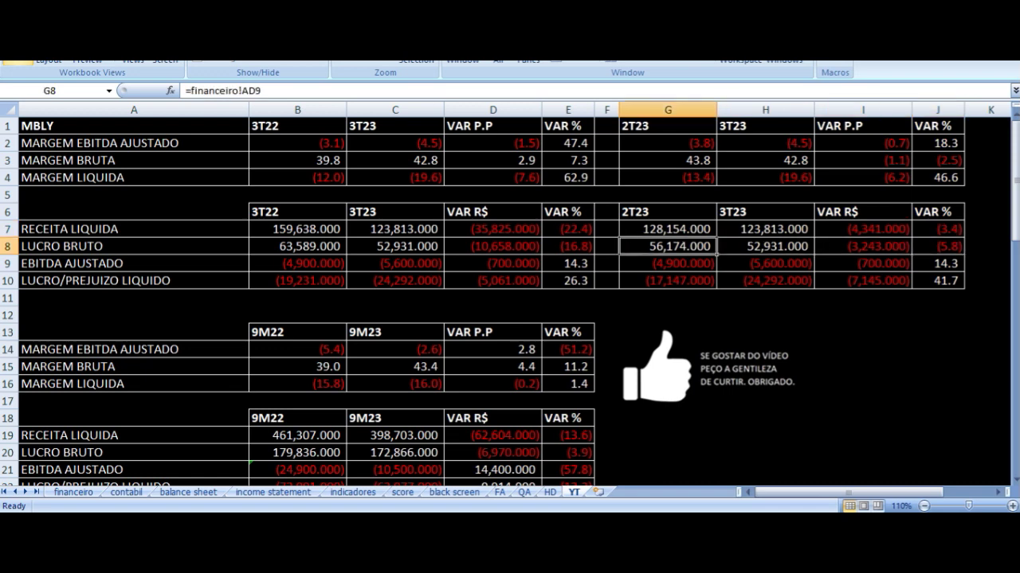
key(Right)
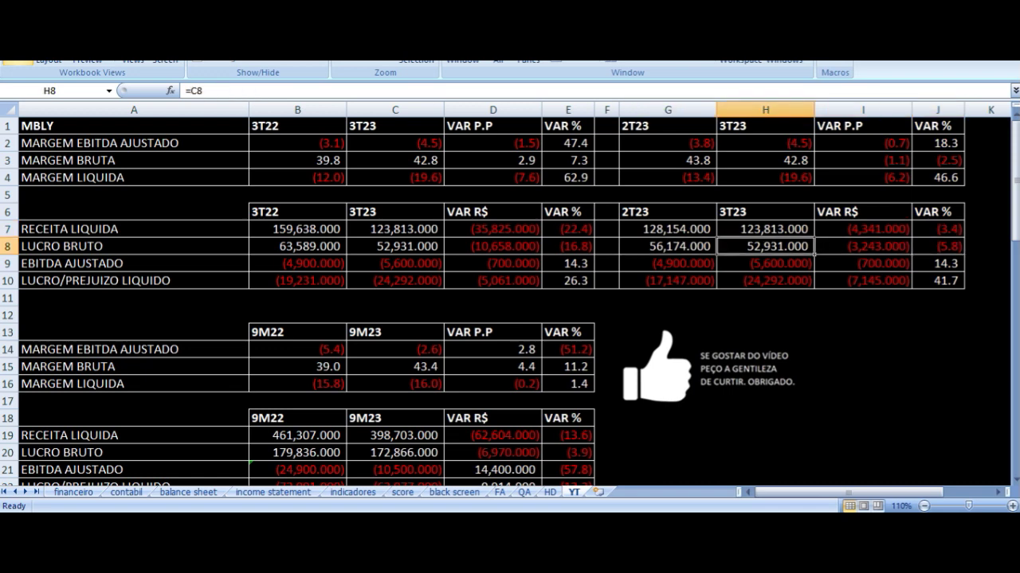
key(Right)
key(Right)
- Examine the adjusted EBITDA (EBITDA AJUSTADO) amounts in R$ for 2T23 and 3T23
key(Down)
key(Left)
key(Left)
key(Left)
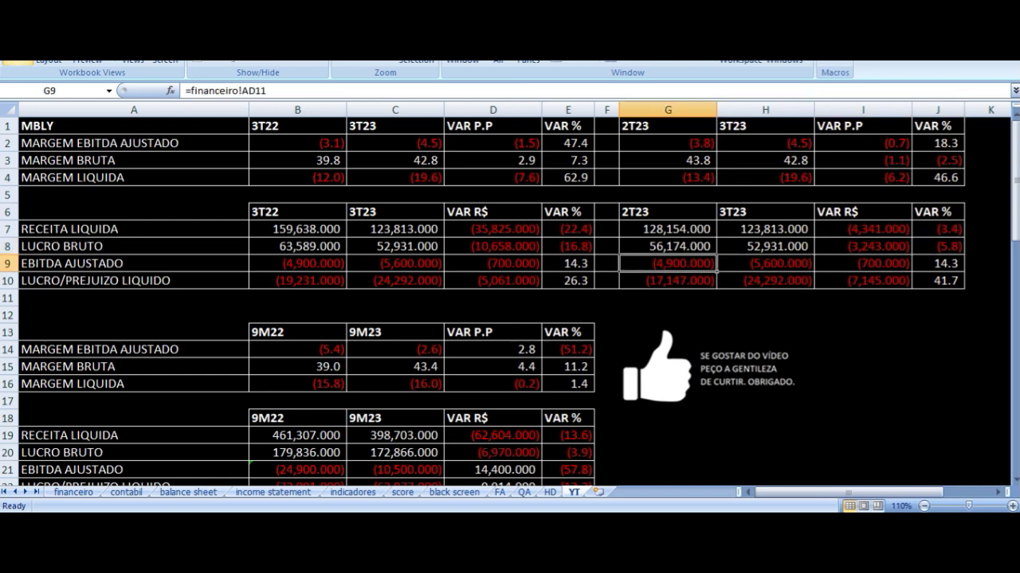
key(Right)
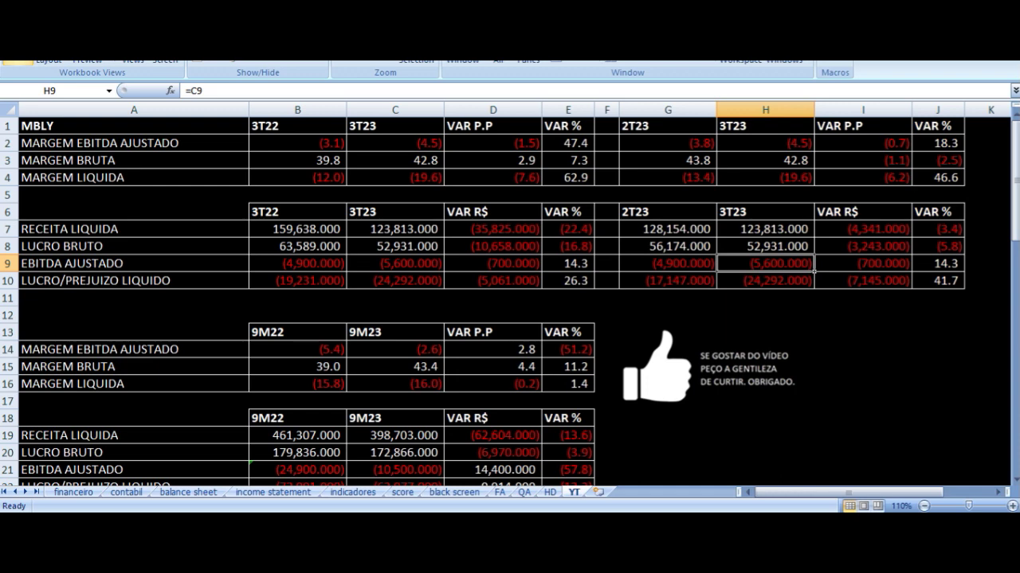
- Examine the net profit/loss for 2T23 and 3T23, and select the quarter-on-quarter comparison range G1:I10
key(Down)
key(Left)
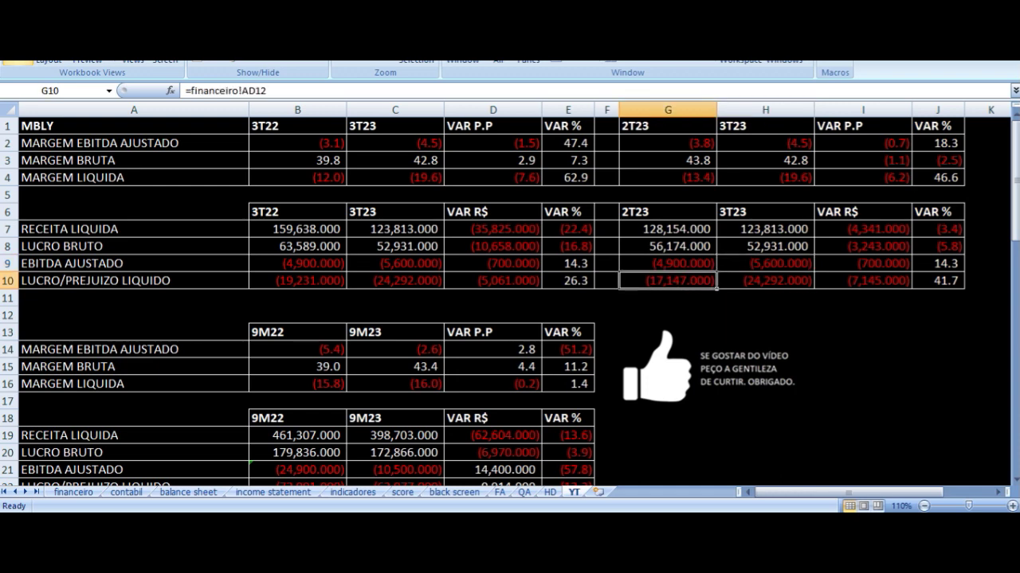
key(Right)
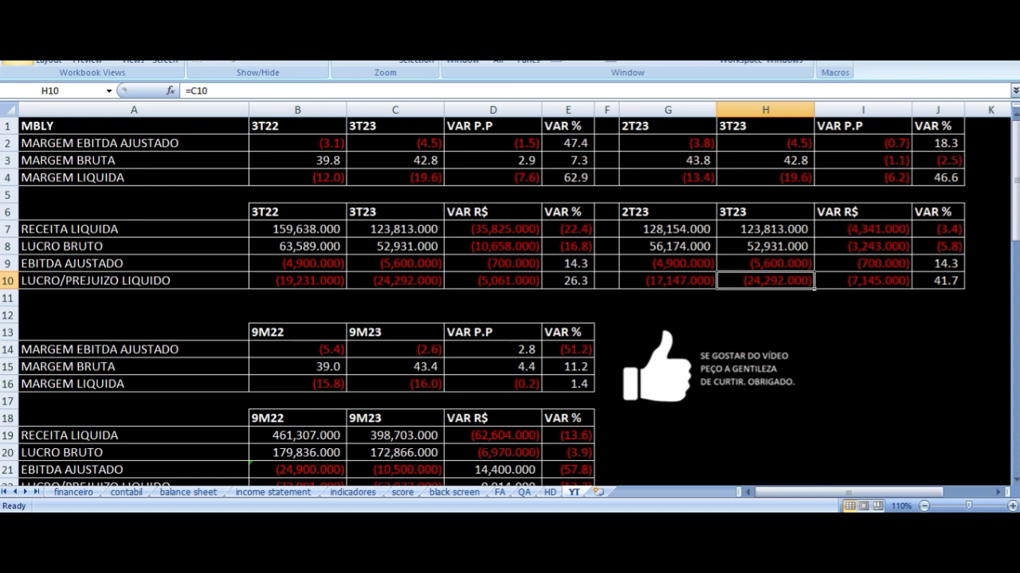
drag(676, 125, 901, 274)
- Compare the adjusted EBITDA margin between 9M22 and 9M23 in the nine-month table, including its percentage-point variation
scroll(525, 210, down, 3)
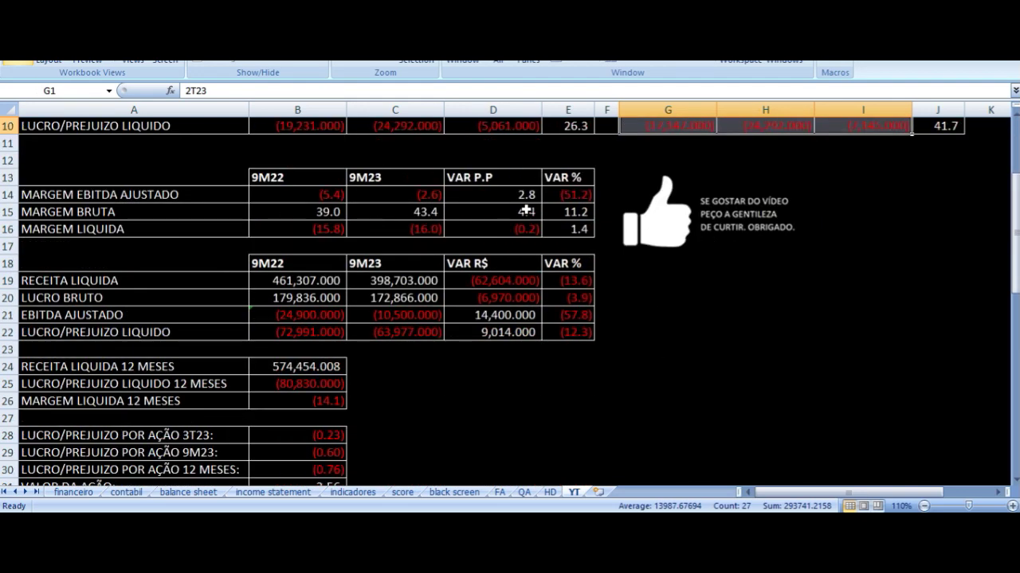
scroll(526, 209, down, 1)
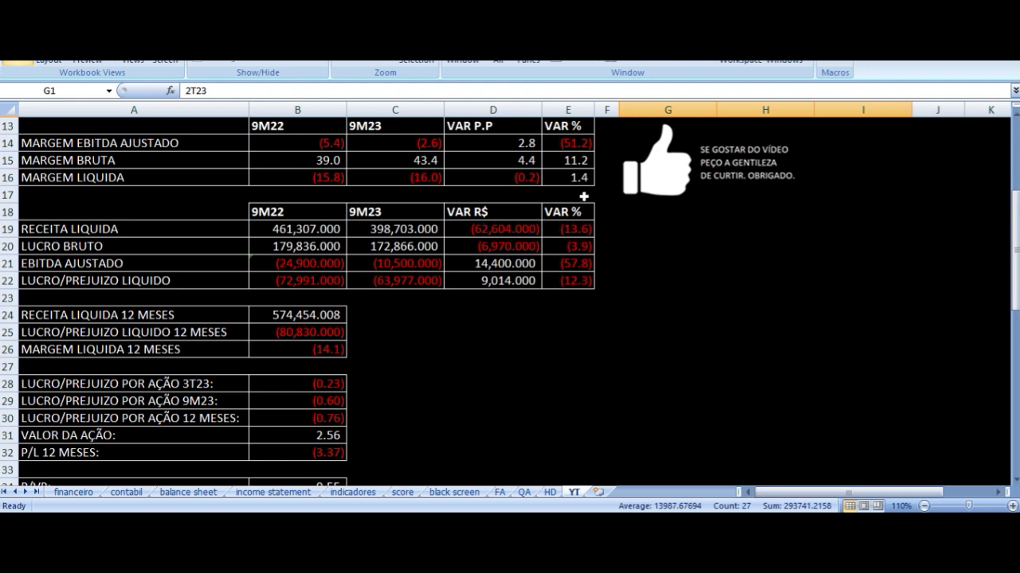
click(295, 139)
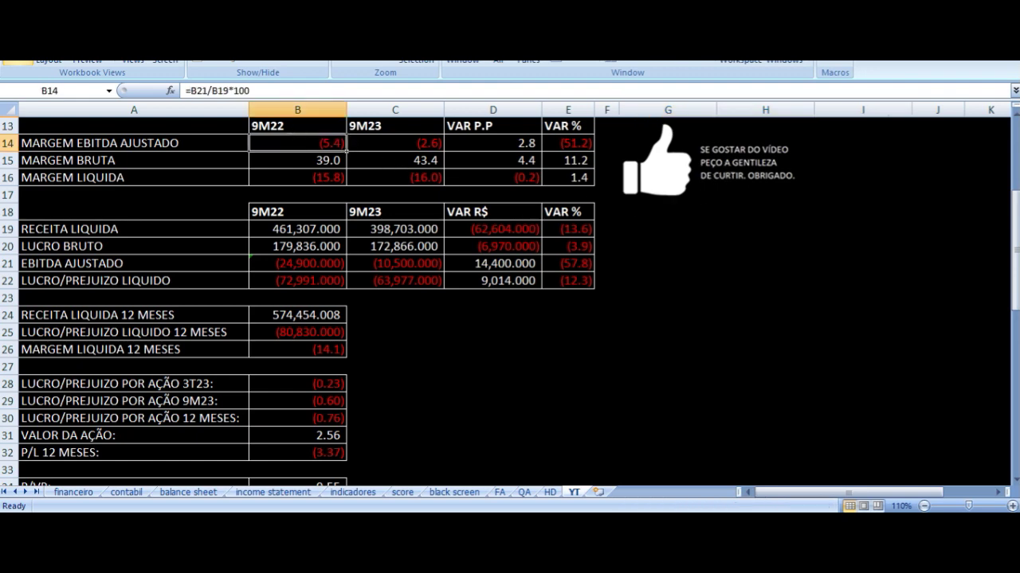
click(133, 142)
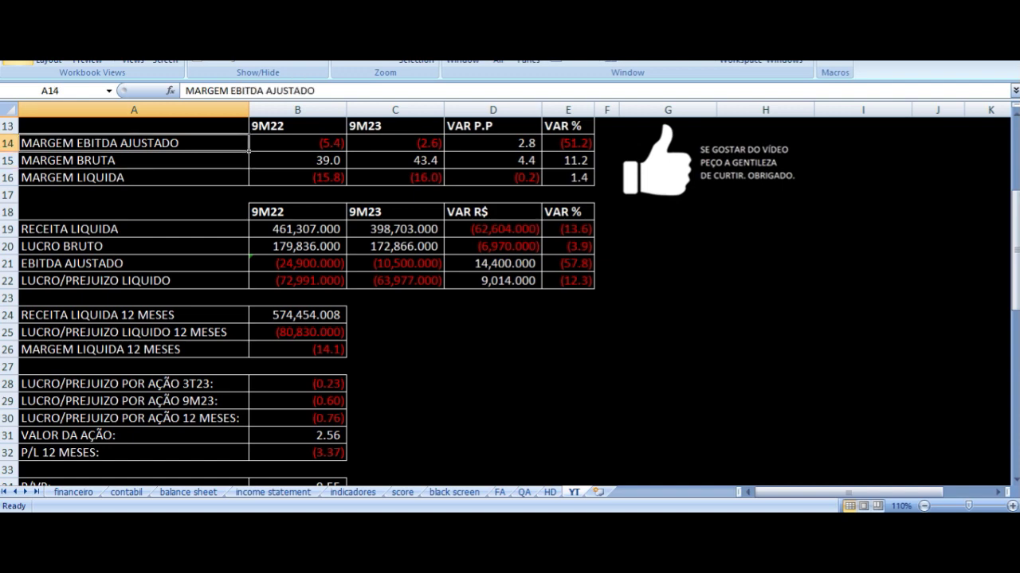
click(297, 142)
click(298, 126)
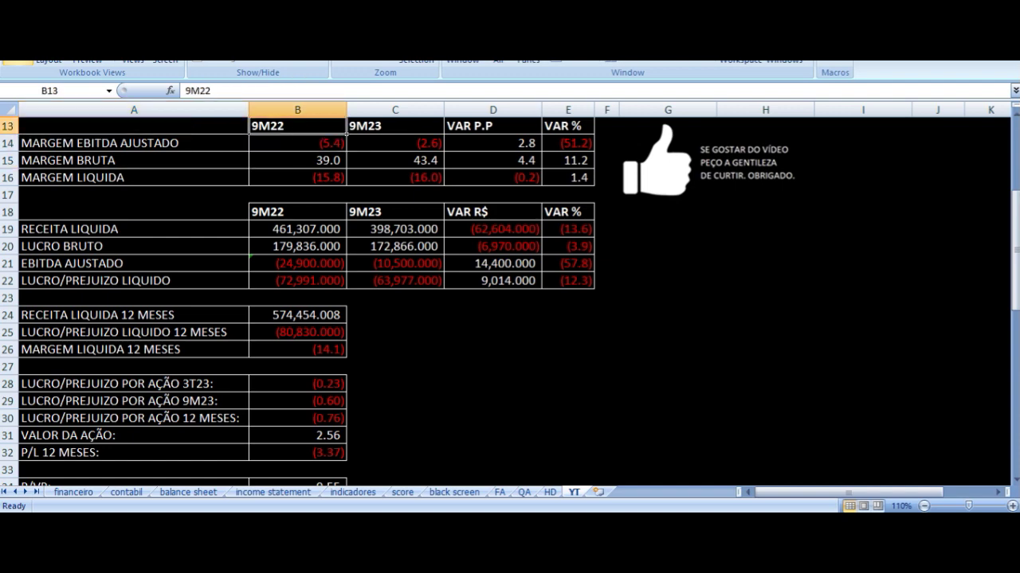
click(297, 142)
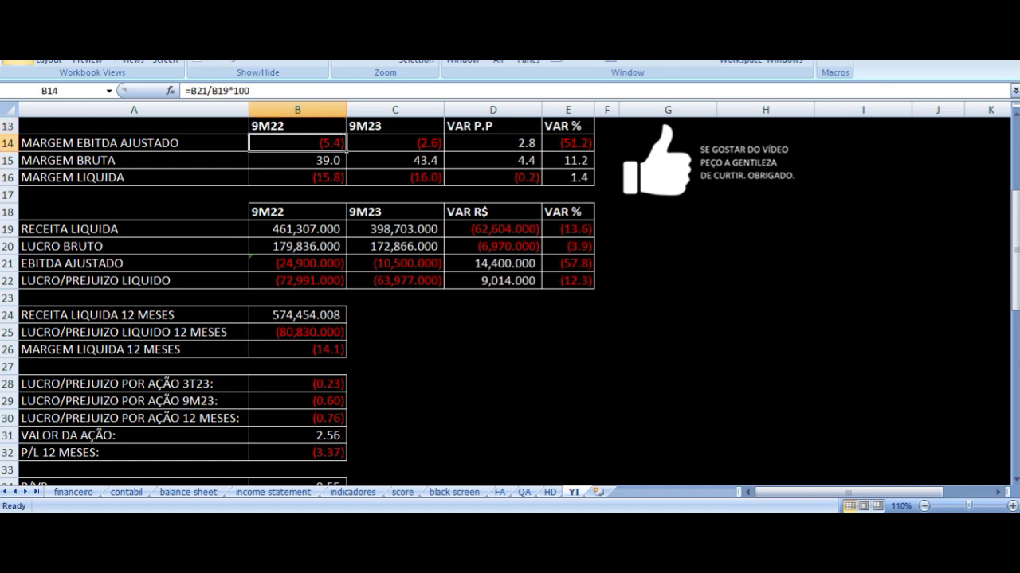
click(441, 147)
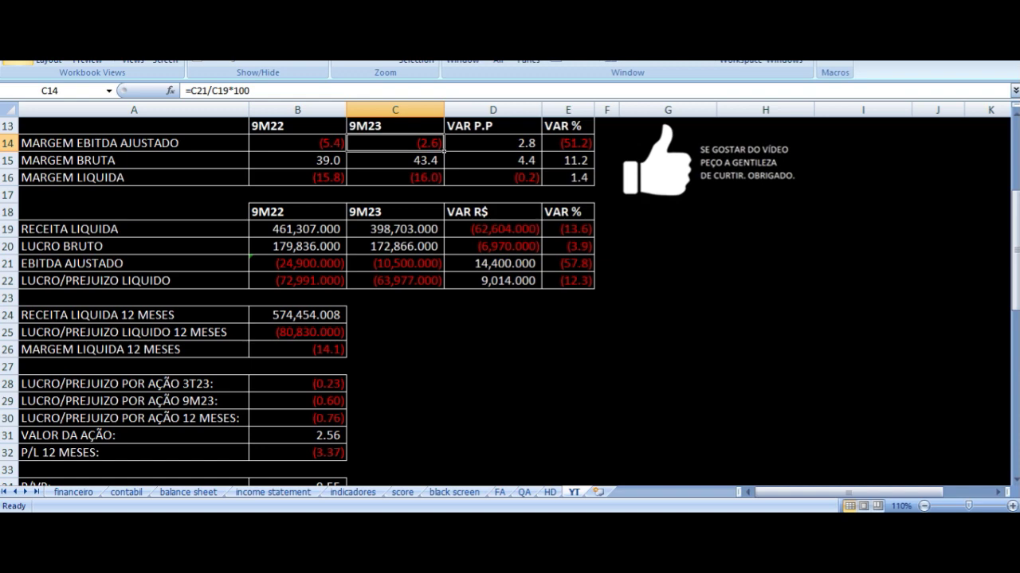
click(538, 148)
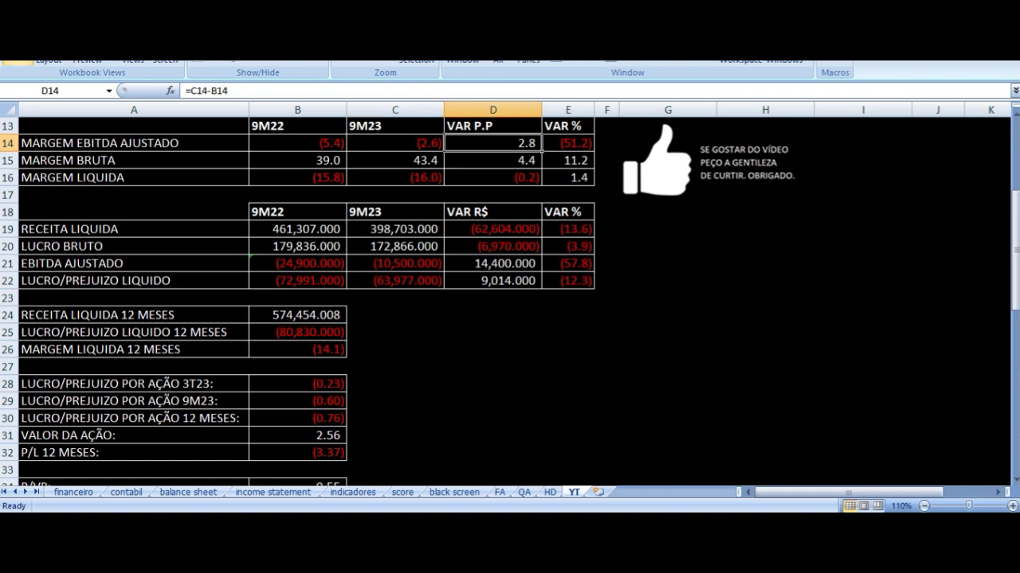
click(442, 148)
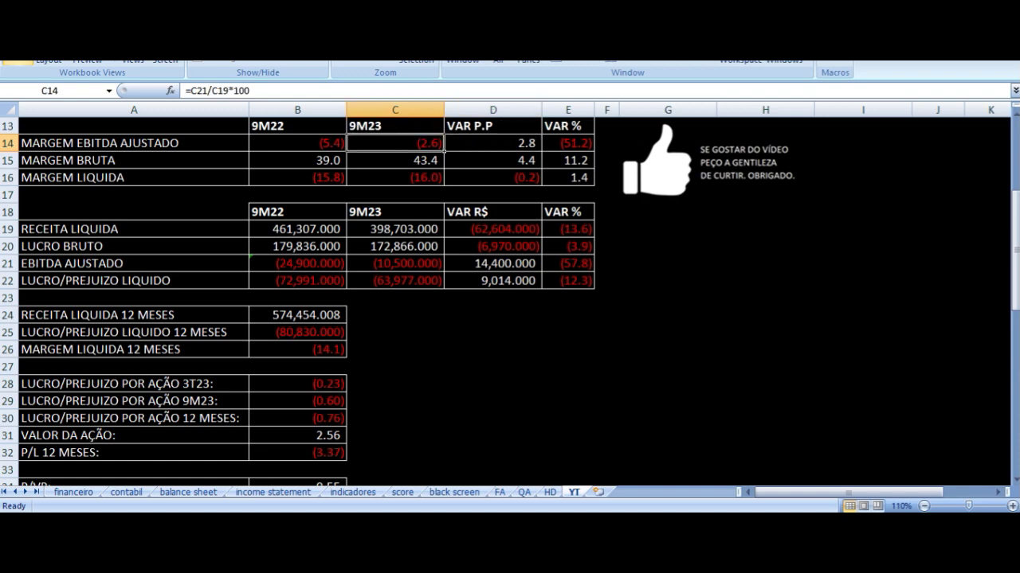
click(539, 147)
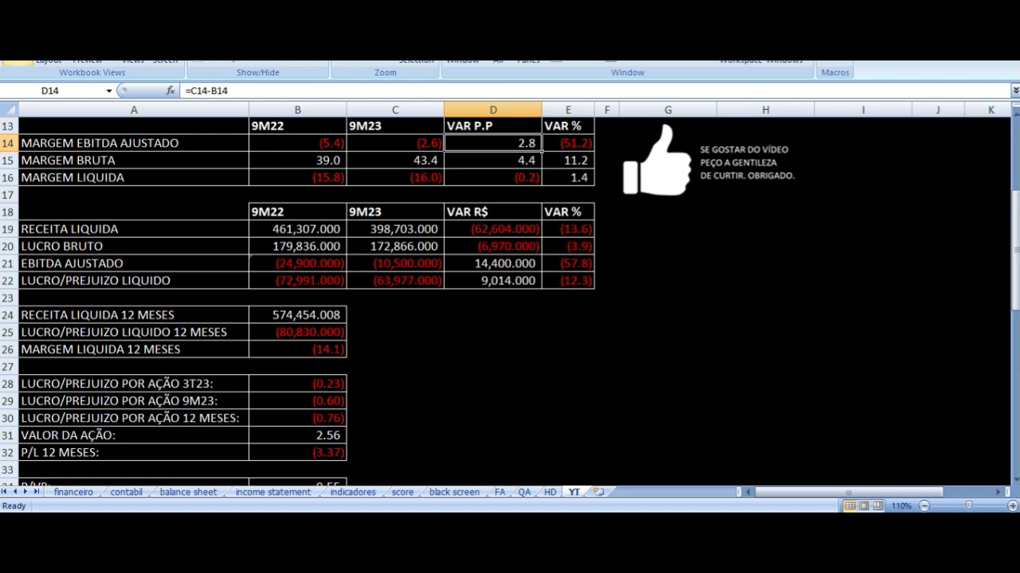
- Compare the gross margin (MARGEM BRUTA) between 9M22 and 9M23, including its percentage-point variation
click(134, 160)
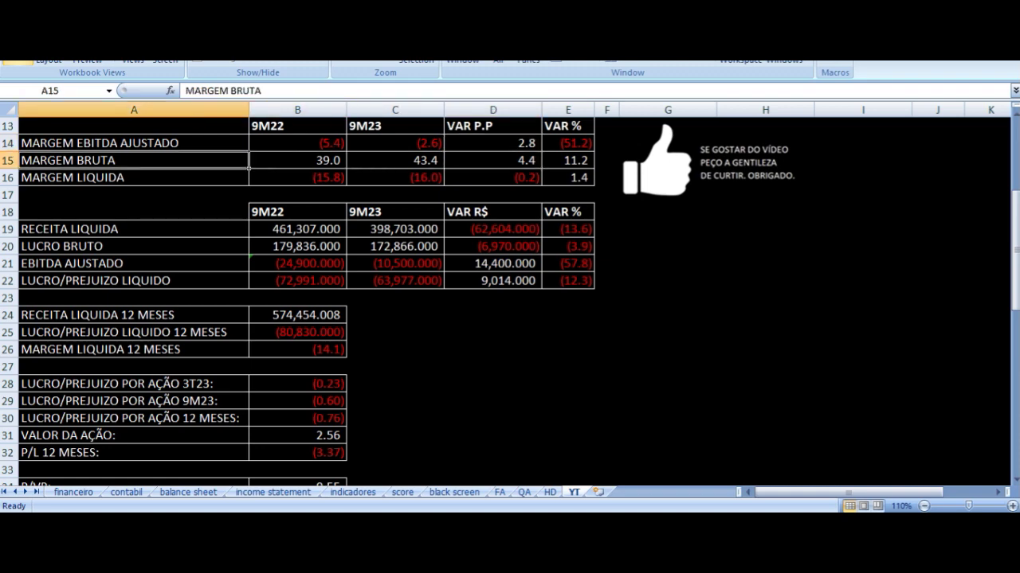
click(297, 160)
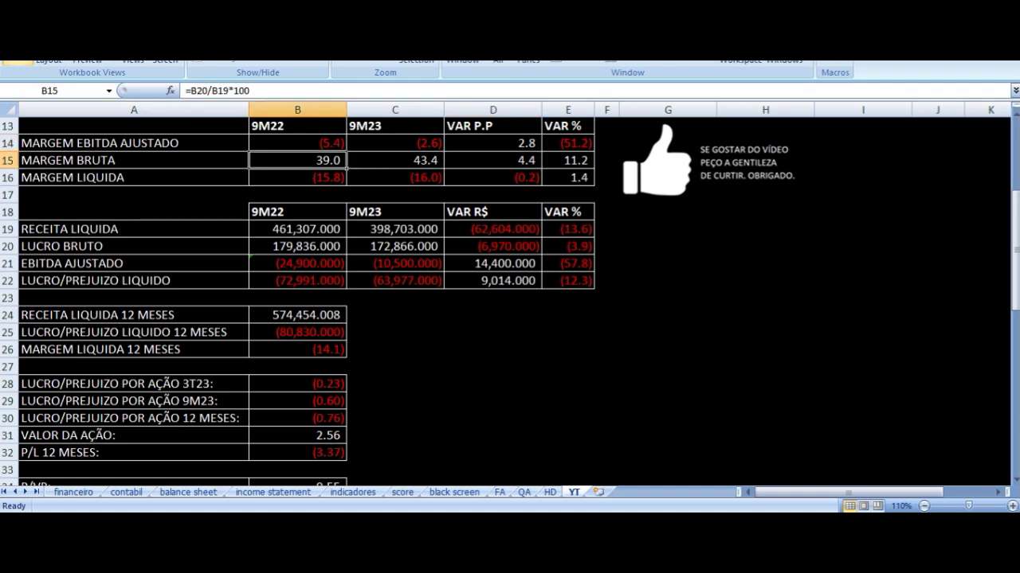
key(Right)
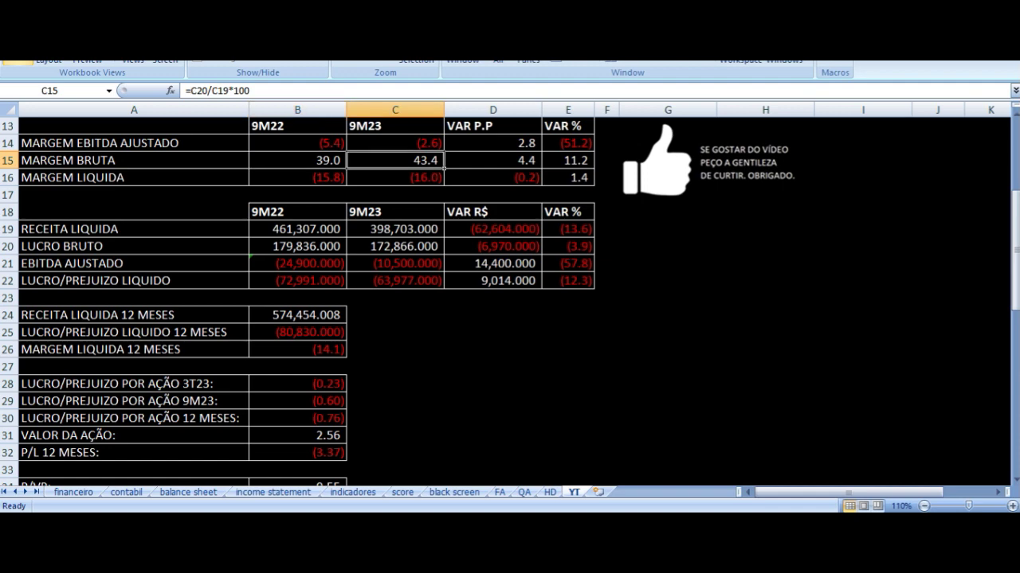
key(Right)
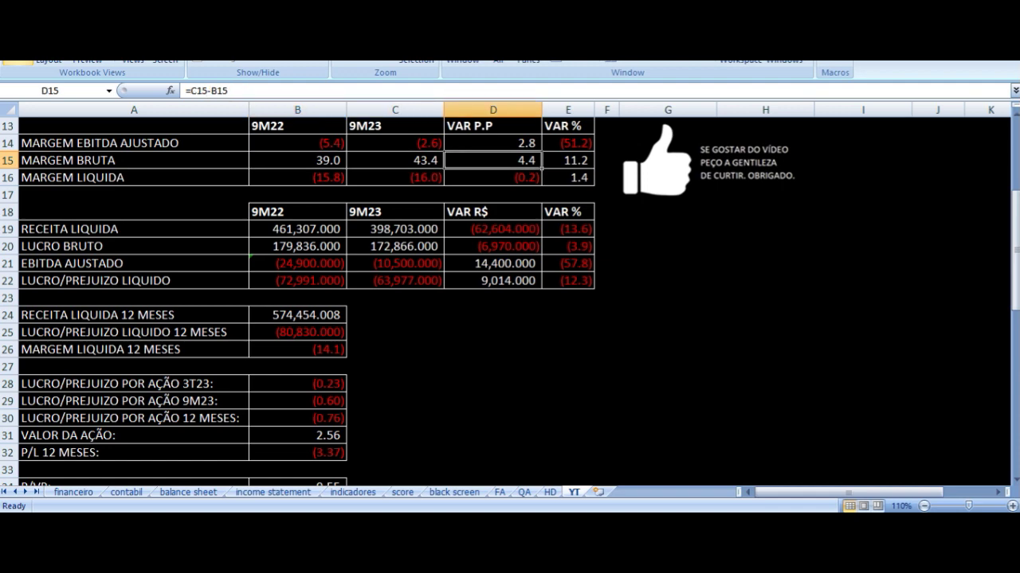
- Compare the net margin (MARGEM LIQUIDA) between 9M22 and 9M23, including its percentage-point variation
key(Down)
key(Left)
key(Left)
key(Left)
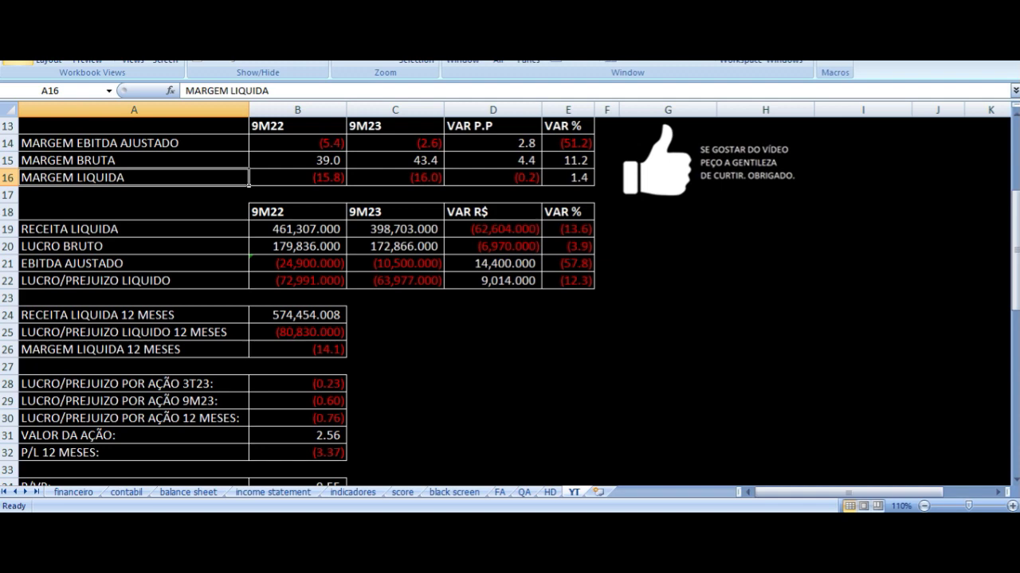
key(Right)
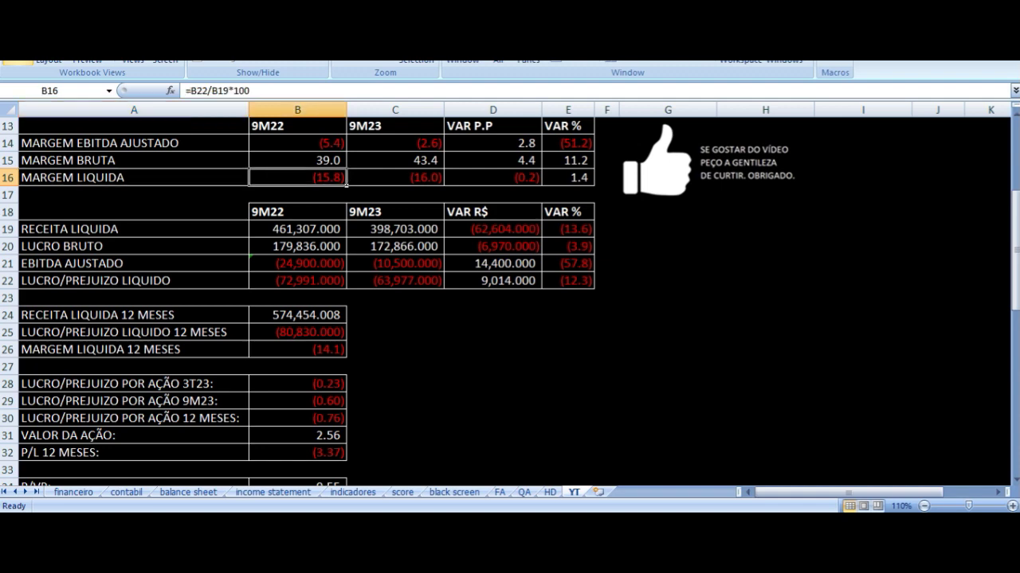
key(Right)
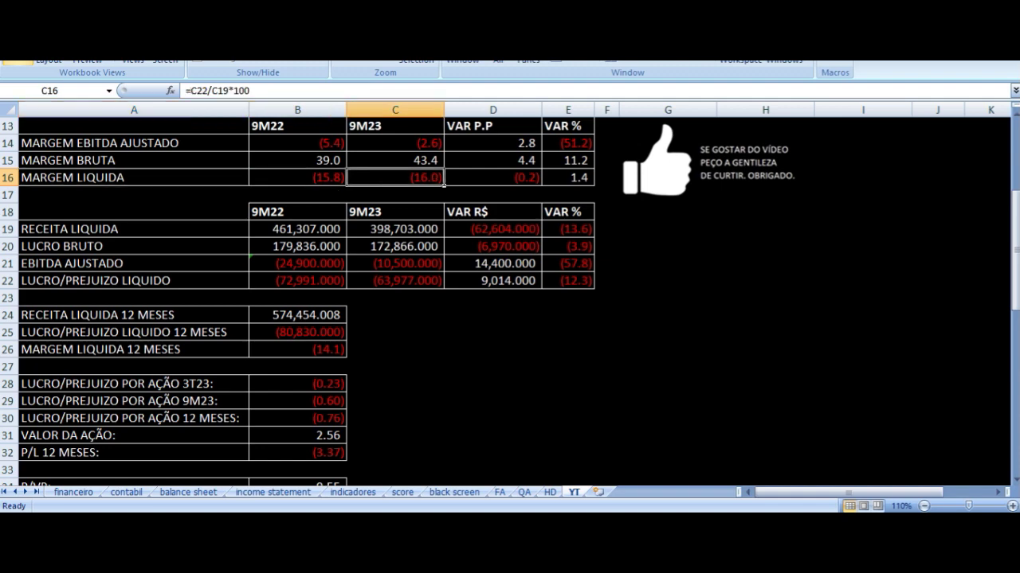
key(Right)
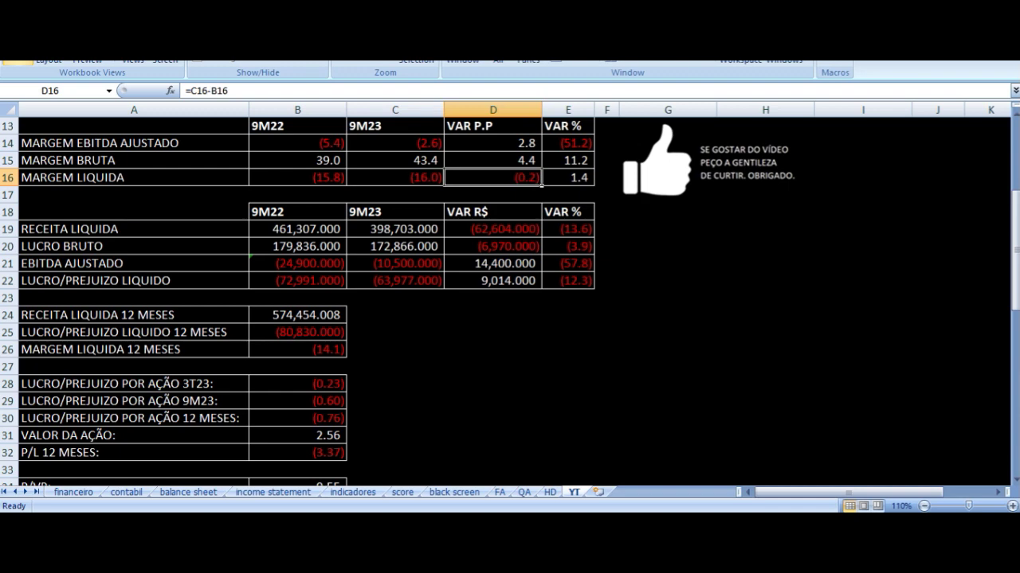
- Examine the net revenue (RECEITA LIQUIDA) for 9M22 and 9M23, through its percentage variation
key(Down)
key(Down)
key(Left)
key(Left)
key(Left)
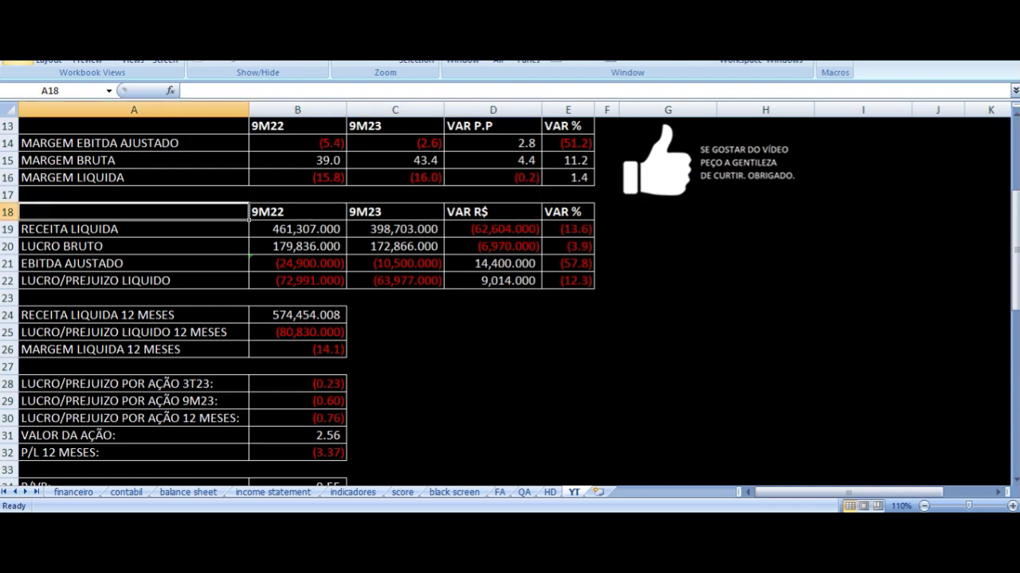
key(Down)
key(Right)
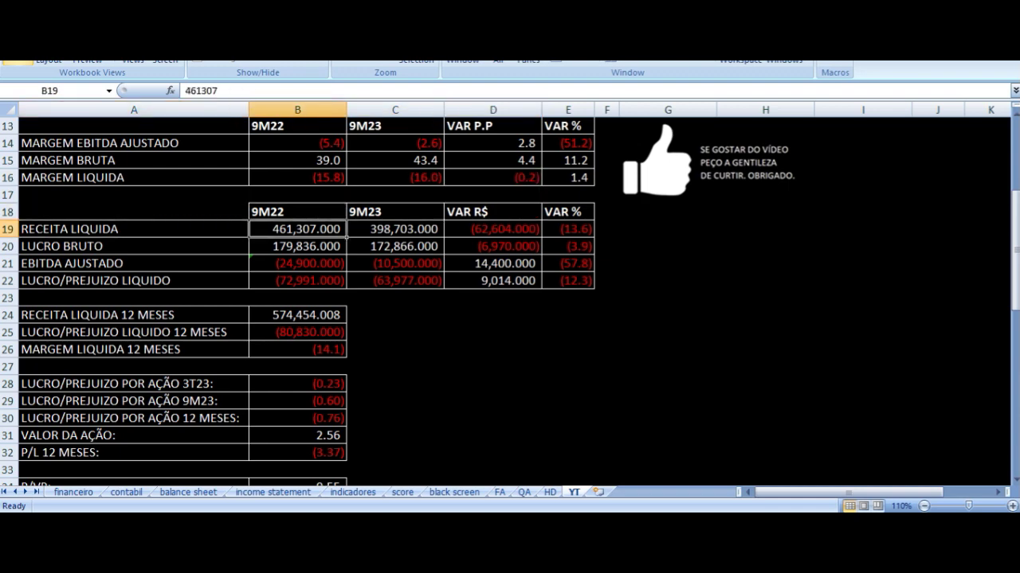
key(Up)
key(Down)
key(Right)
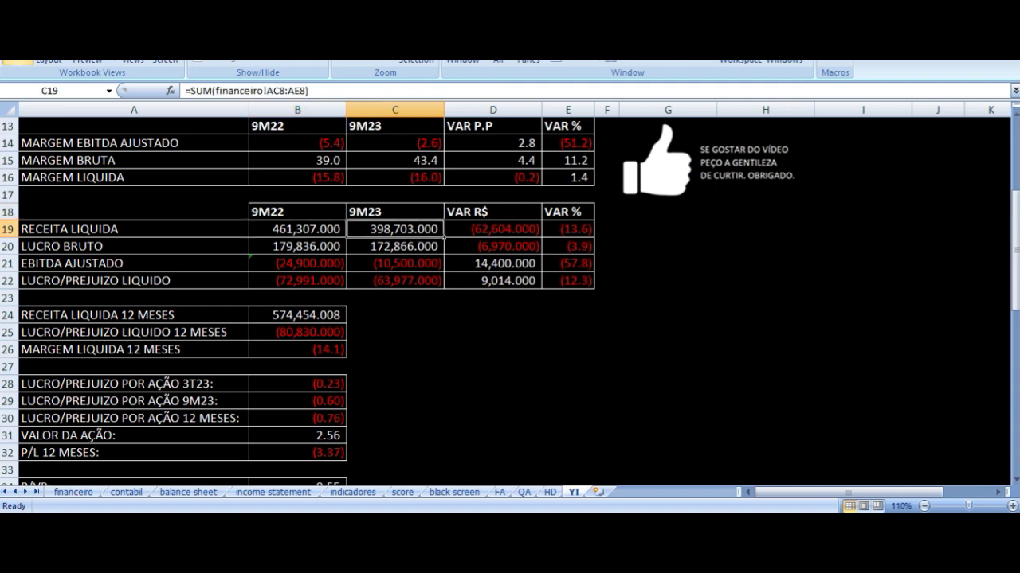
key(Up)
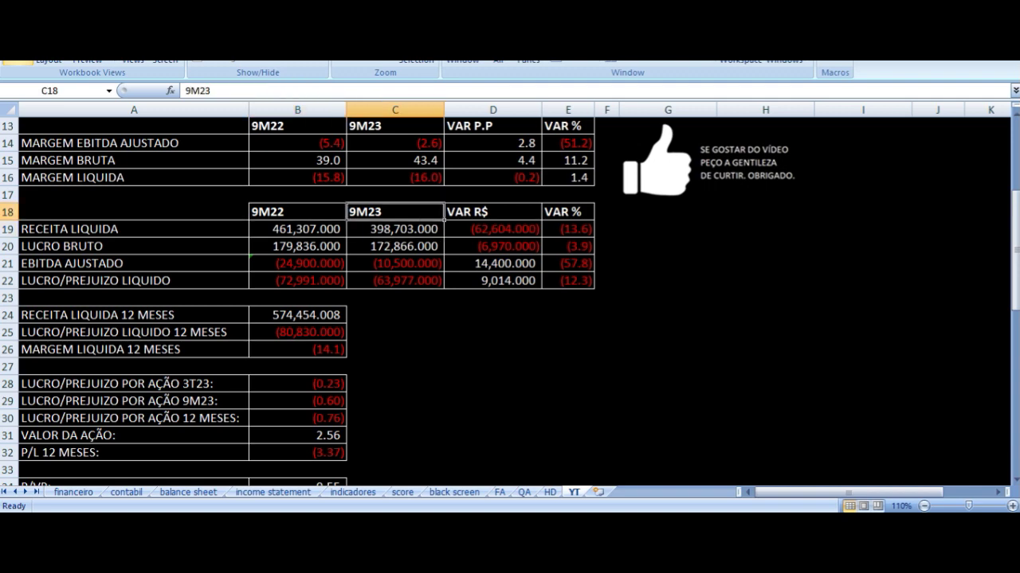
key(Down)
key(Down)
key(Up)
key(Right)
key(Right)
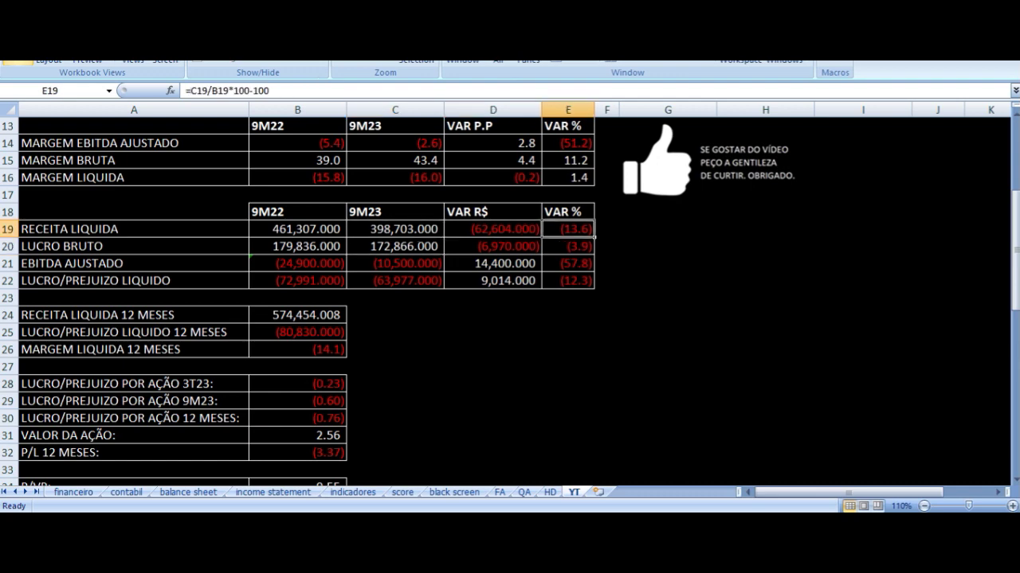
- Examine the gross profit (LUCRO BRUTO) for 9M22 and 9M23, through its percentage variation
key(Down)
key(Left)
key(Left)
key(Left)
key(Left)
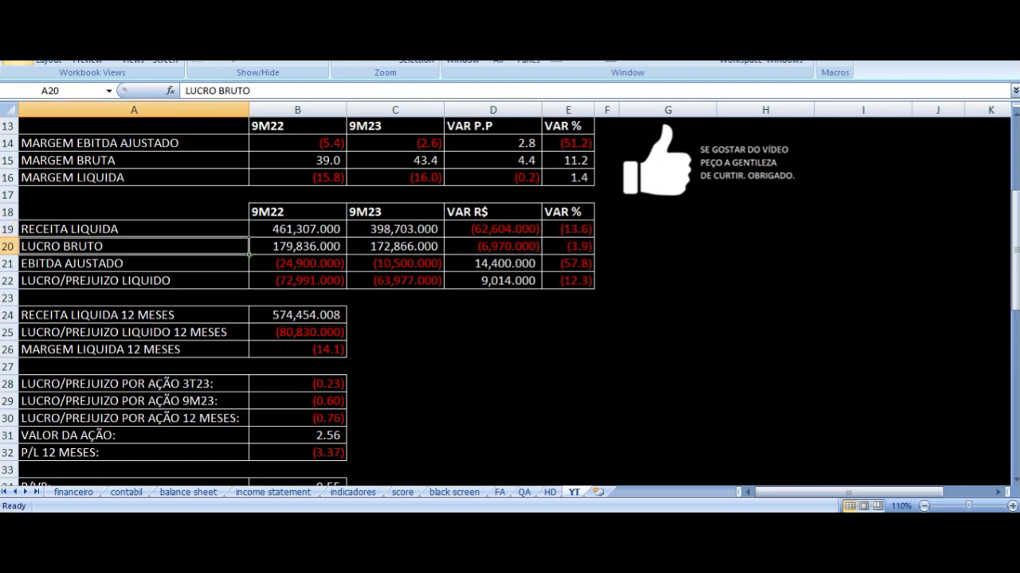
key(Right)
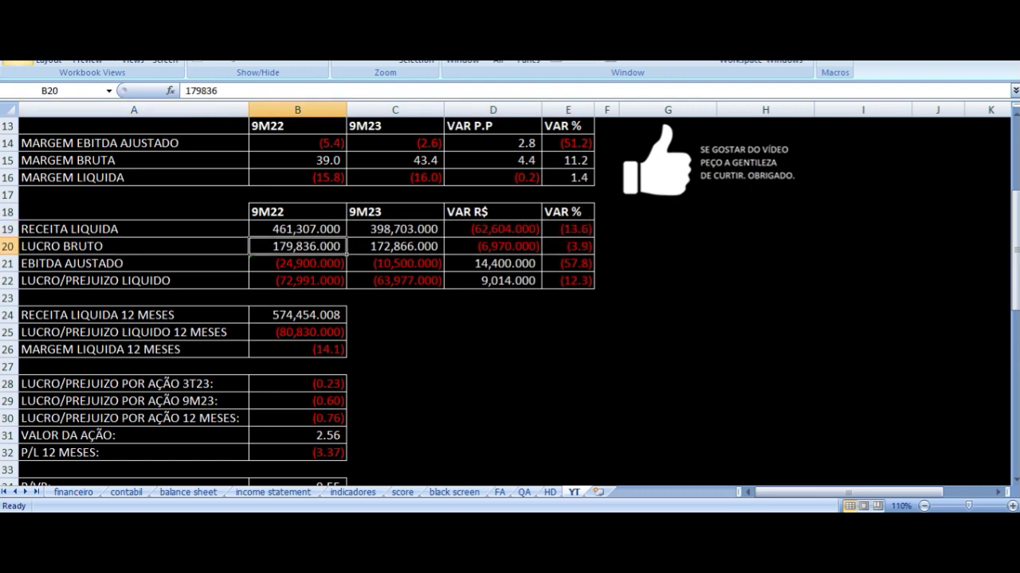
key(Right)
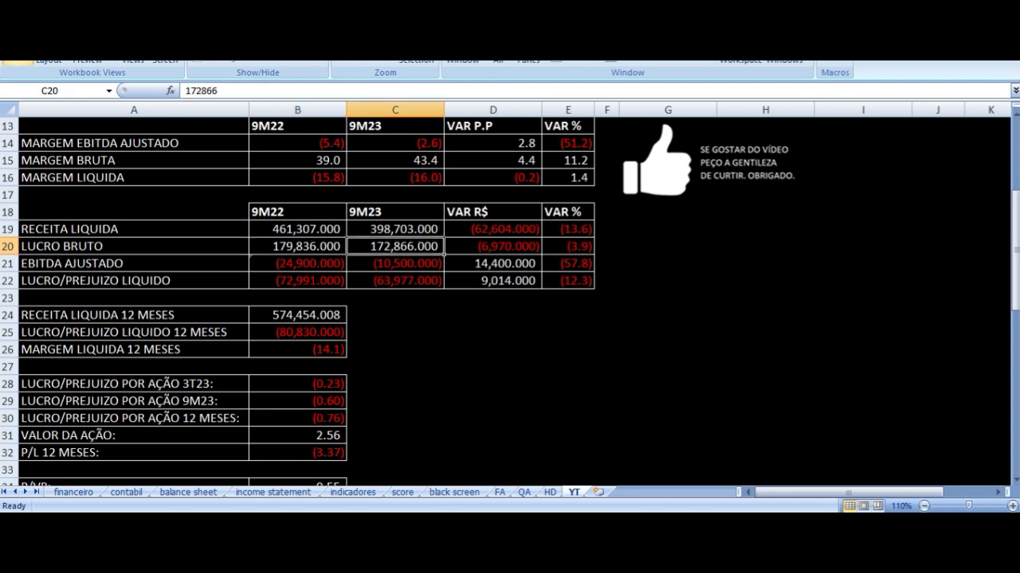
key(Right)
key(Right)
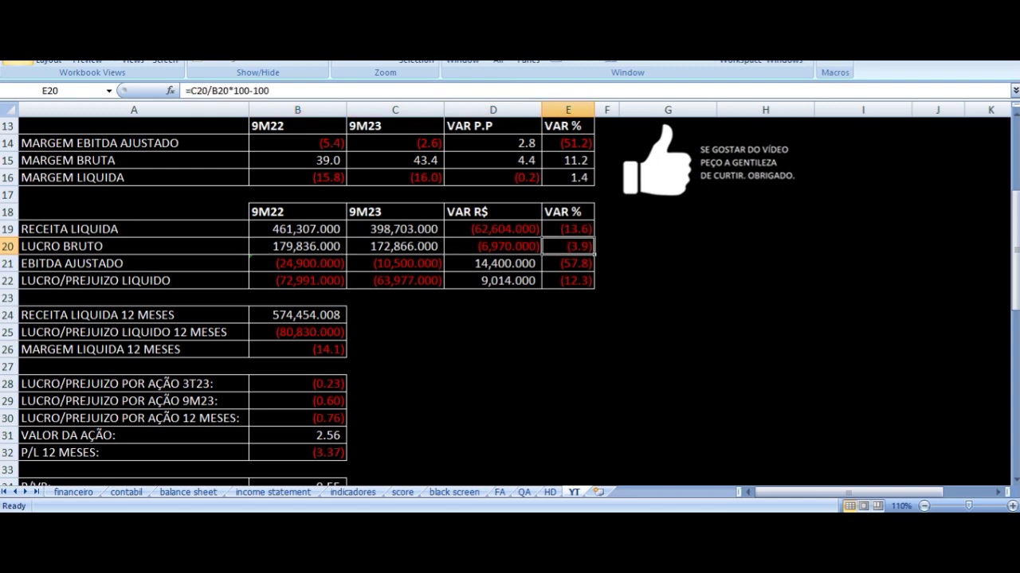
- Examine the adjusted EBITDA (EBITDA AJUSTADO) amounts for 9M22 and 9M23 and their variation in R$
key(Down)
key(Left)
key(Left)
key(Left)
key(Left)
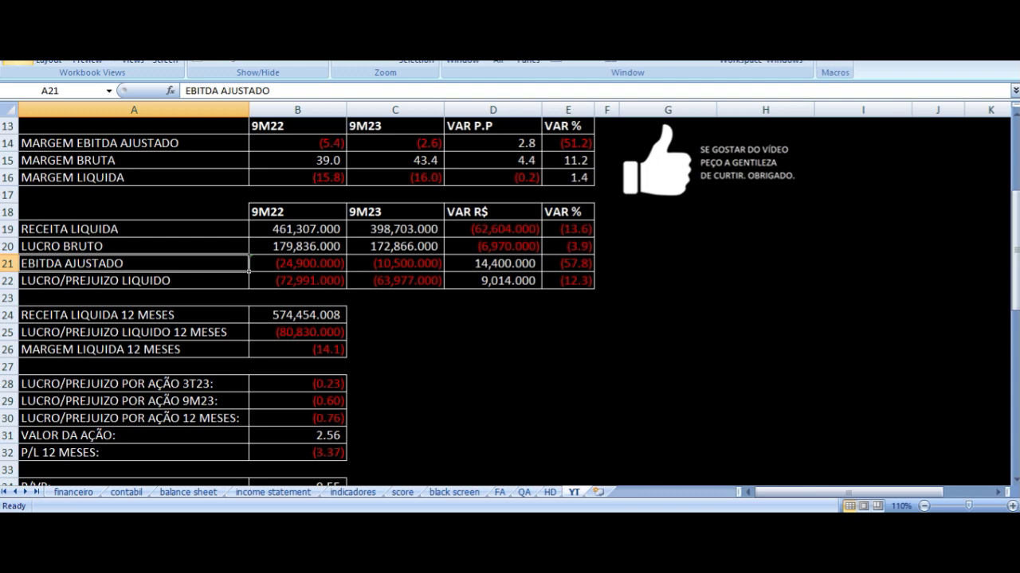
key(Right)
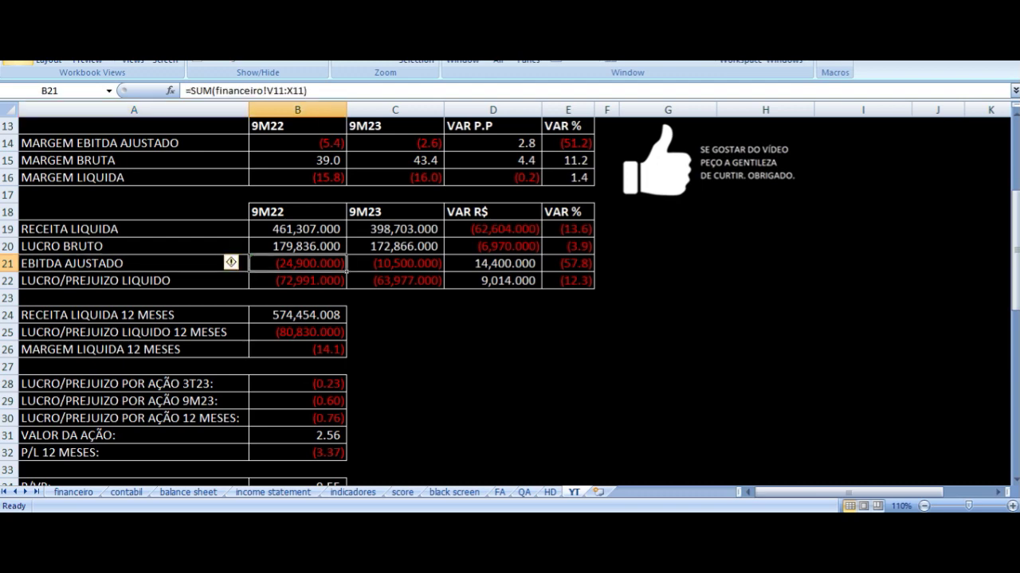
key(Right)
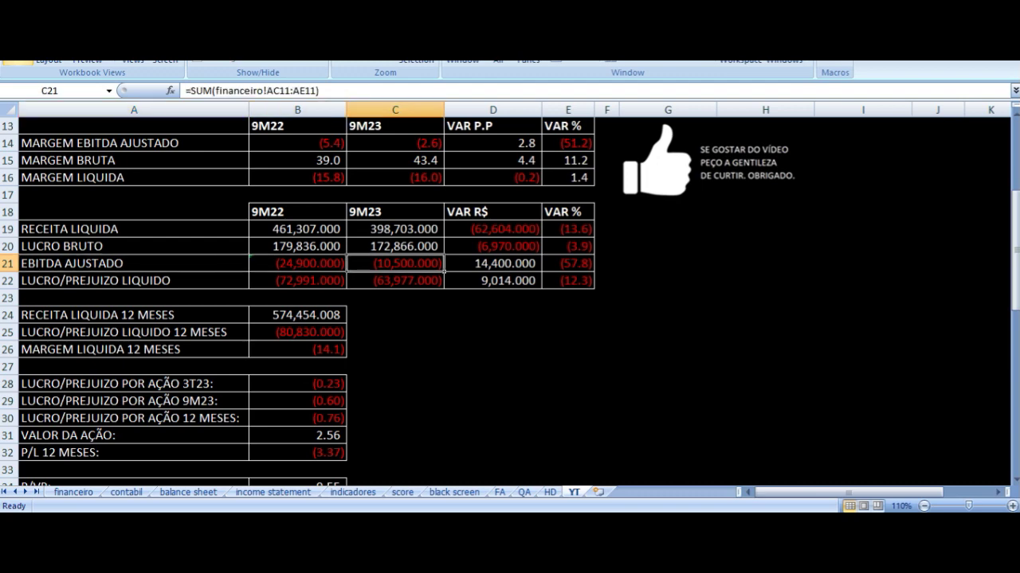
key(Right)
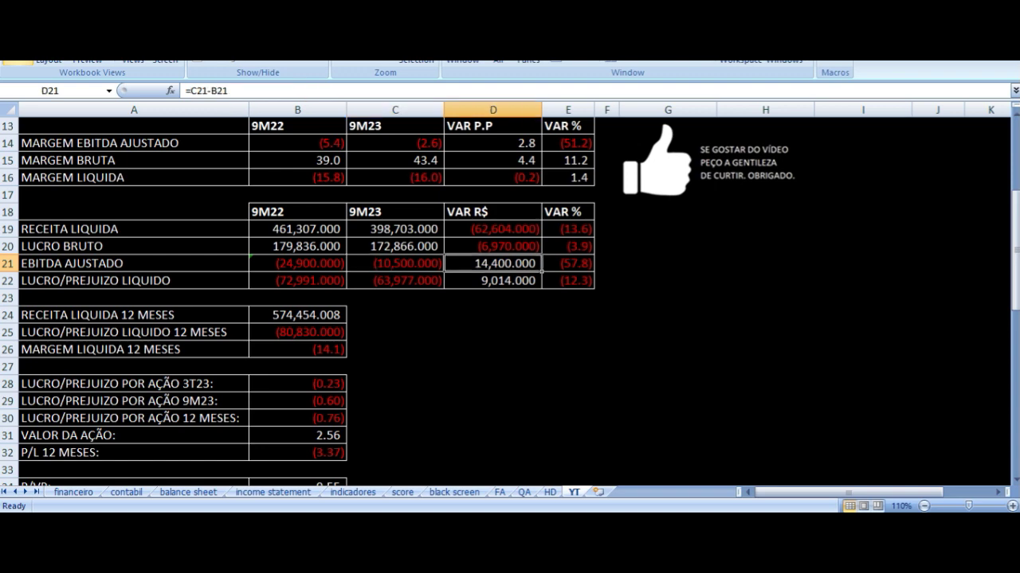
key(Left)
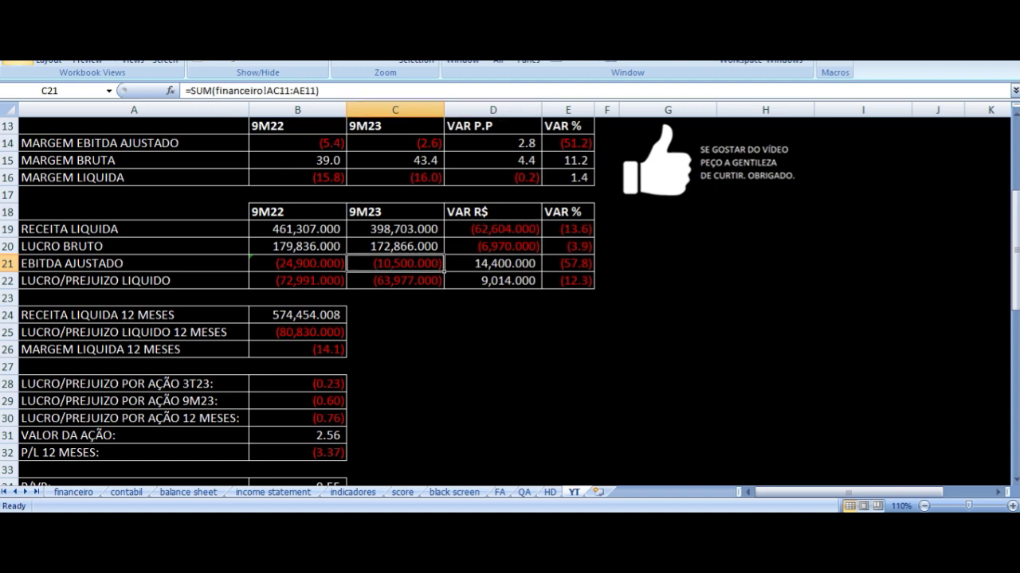
- Examine the net profit/loss (LUCRO/PREJUIZO LIQUIDO) for 9M22 and 9M23 and its variation in R$
key(Left)
key(Left)
key(Down)
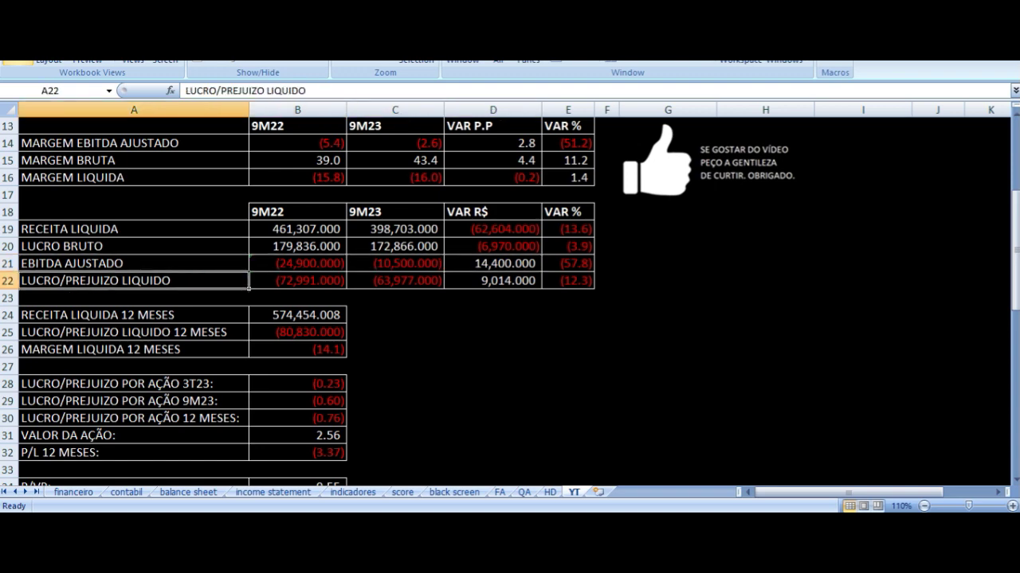
key(Right)
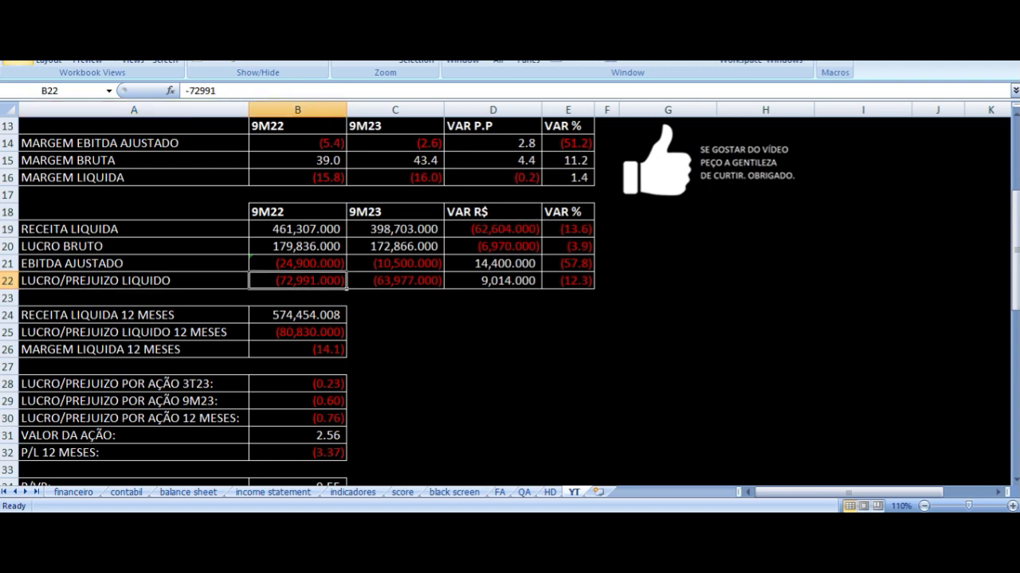
key(Right)
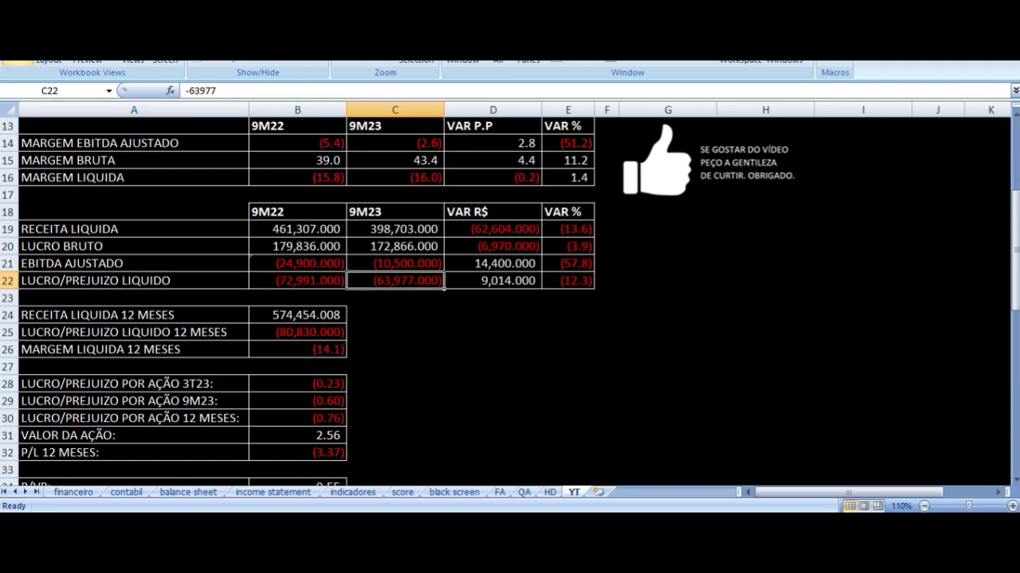
key(Right)
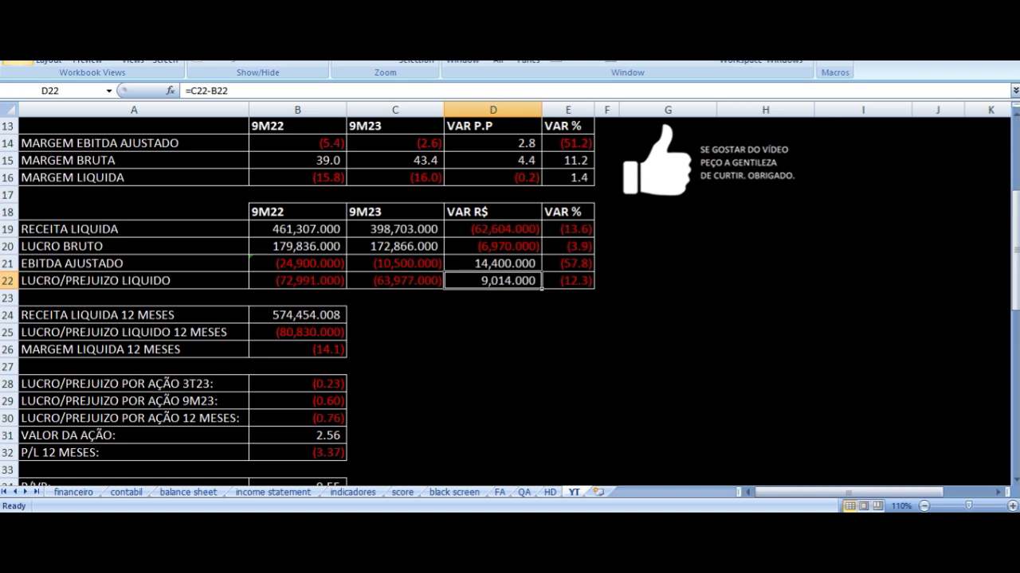
key(Left)
key(Left)
key(Left)
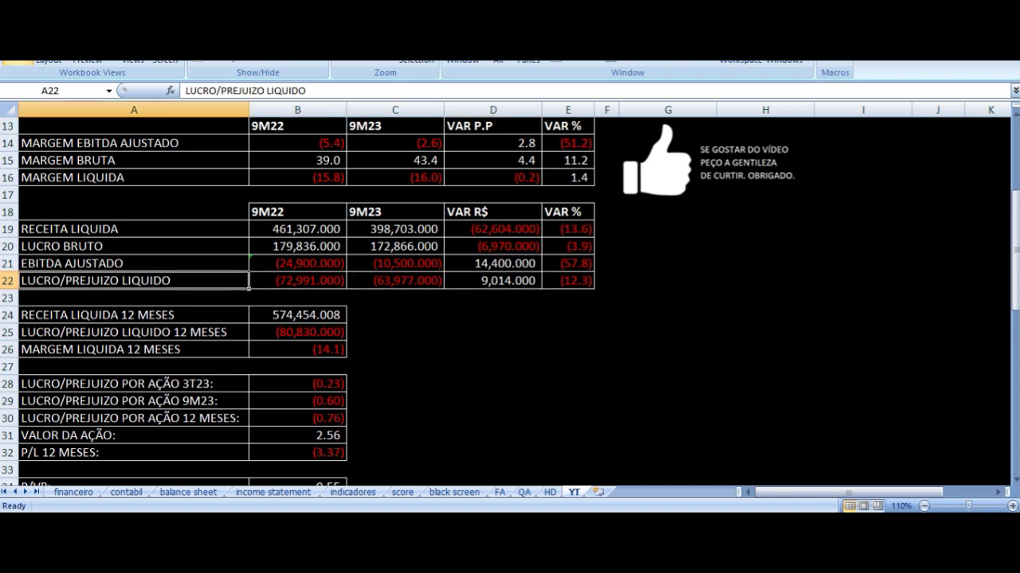
- Examine the 12-month net revenue and the 12-month net profit/loss below the nine-month tables
key(Down)
key(Down)
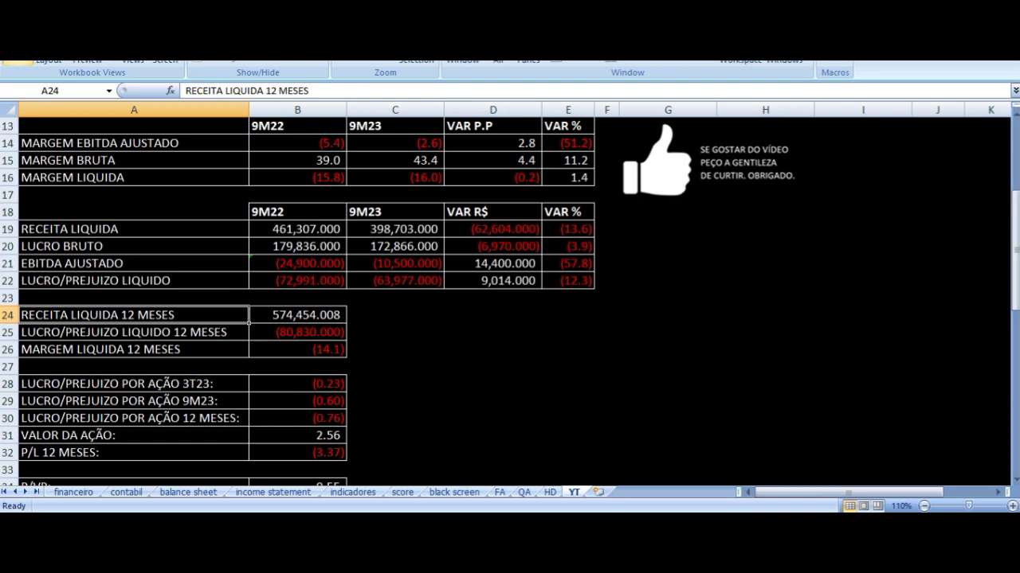
key(Right)
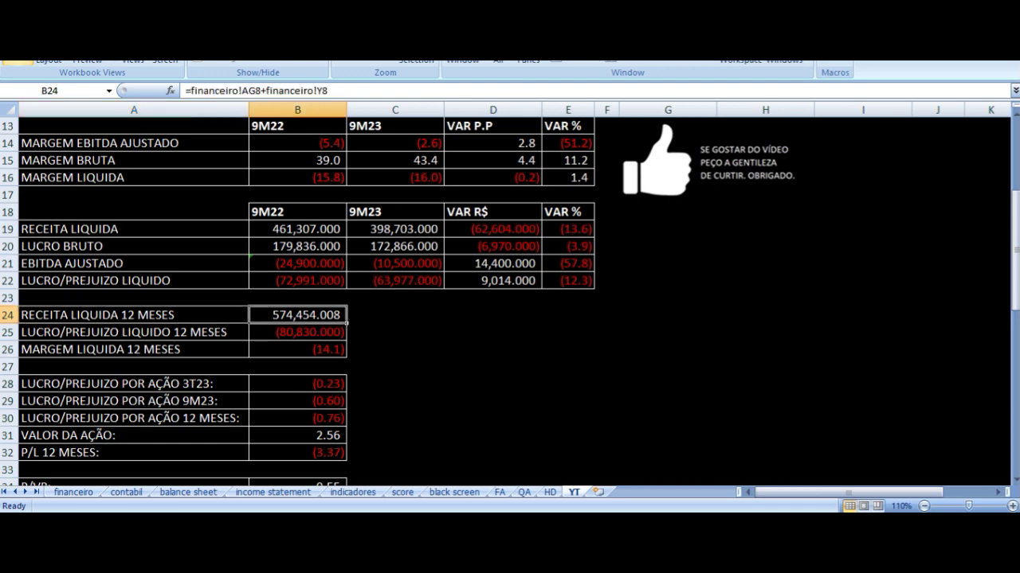
key(Down)
key(Left)
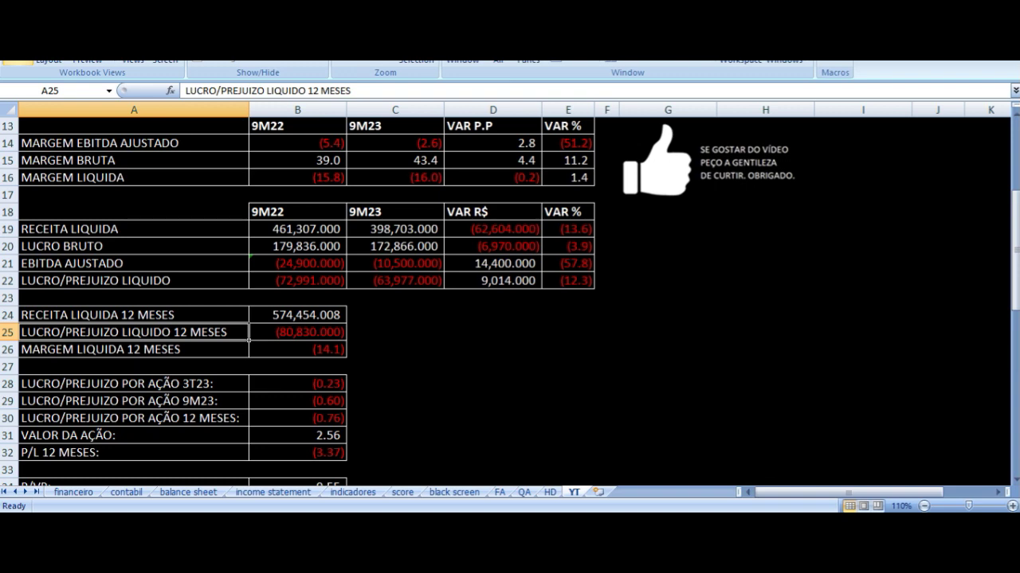
key(Right)
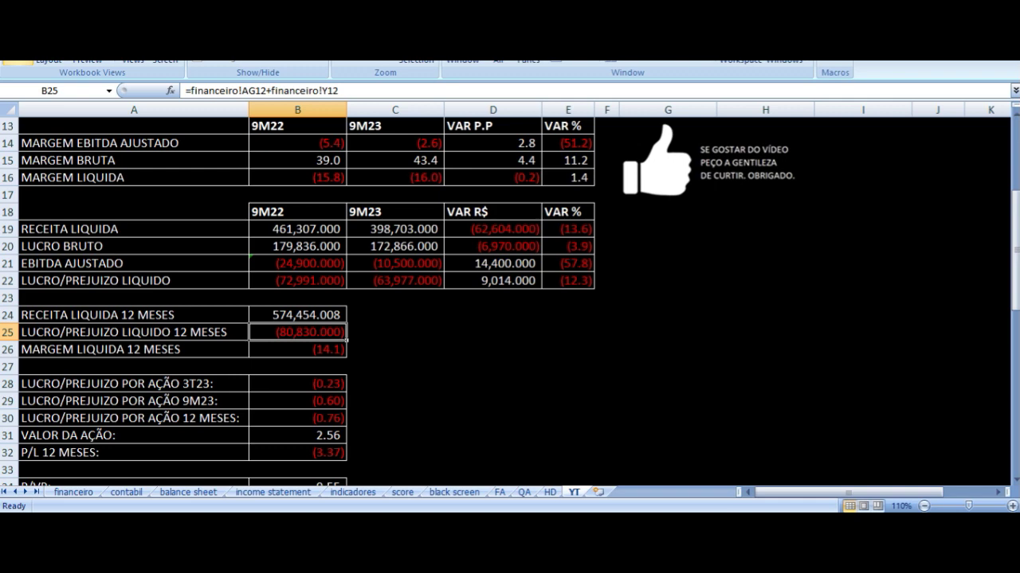
- Compare the 12-month net profit/loss with the 9M23 net profit/loss in the nine-month table
key(Right)
key(Right)
key(Left)
key(Up)
key(Up)
key(Up)
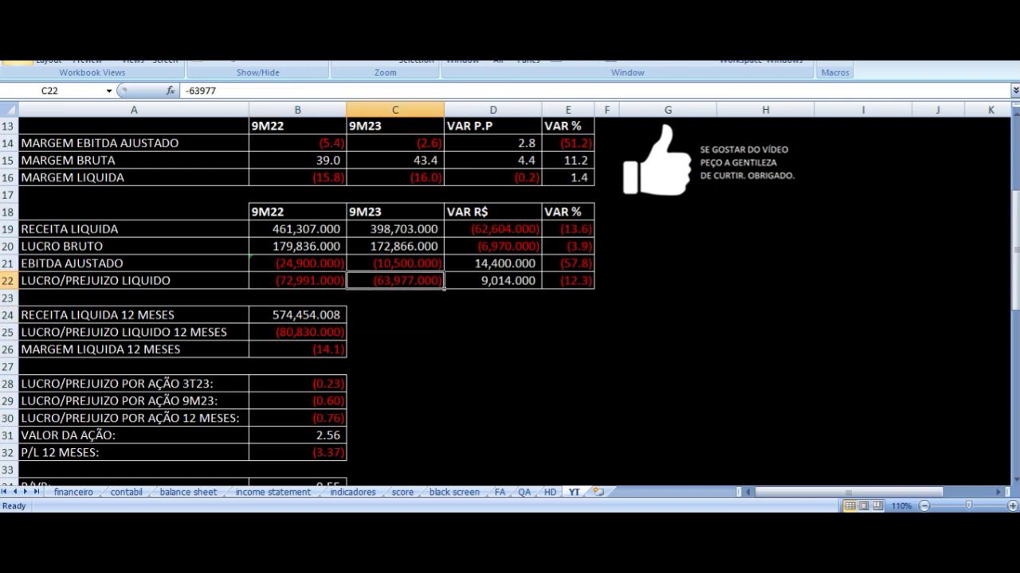
key(Right)
key(Left)
key(Down)
key(Down)
key(Down)
key(Left)
key(Left)
key(Right)
key(Left)
- Examine the 12-month net margin (MARGEM LIQUIDA 12 MESES) in cell B26
key(Down)
key(Down)
key(Up)
key(Right)
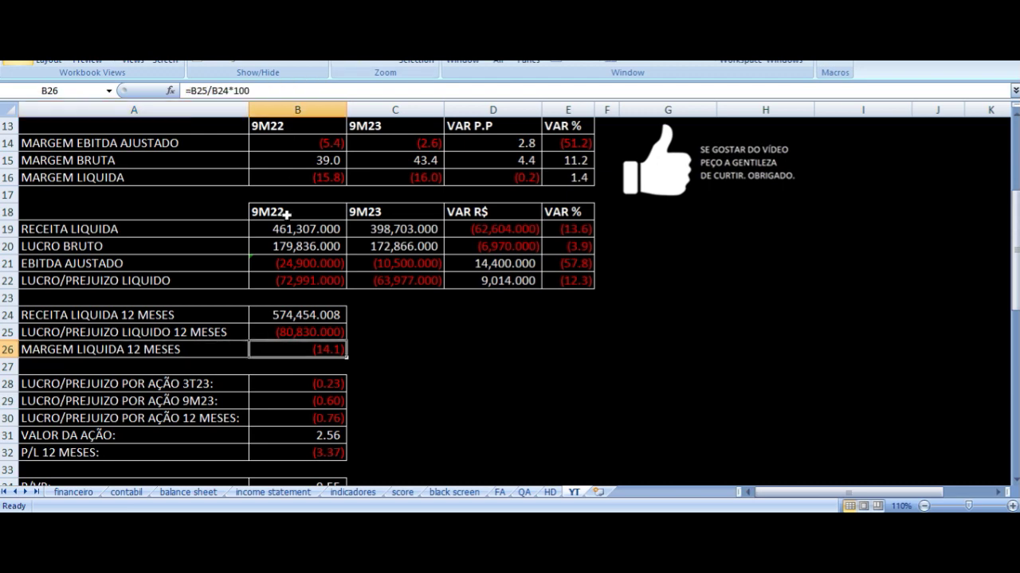
- Examine the profit/loss per share (LUCRO/PREJUIZO POR AÇÃO) for 3T23, 9M23 and 12 months in B28 to B30
scroll(246, 282, down, 2)
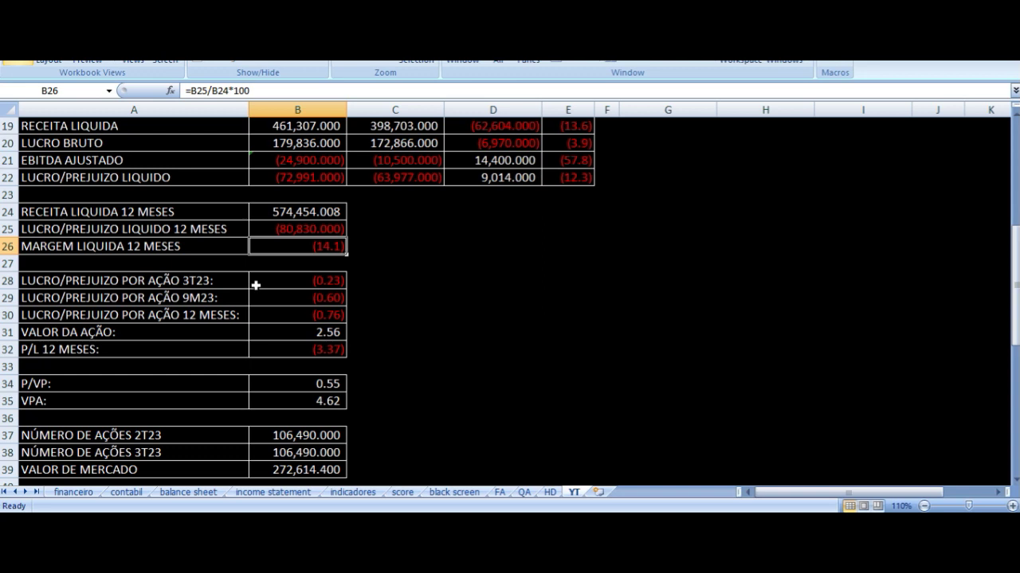
click(262, 286)
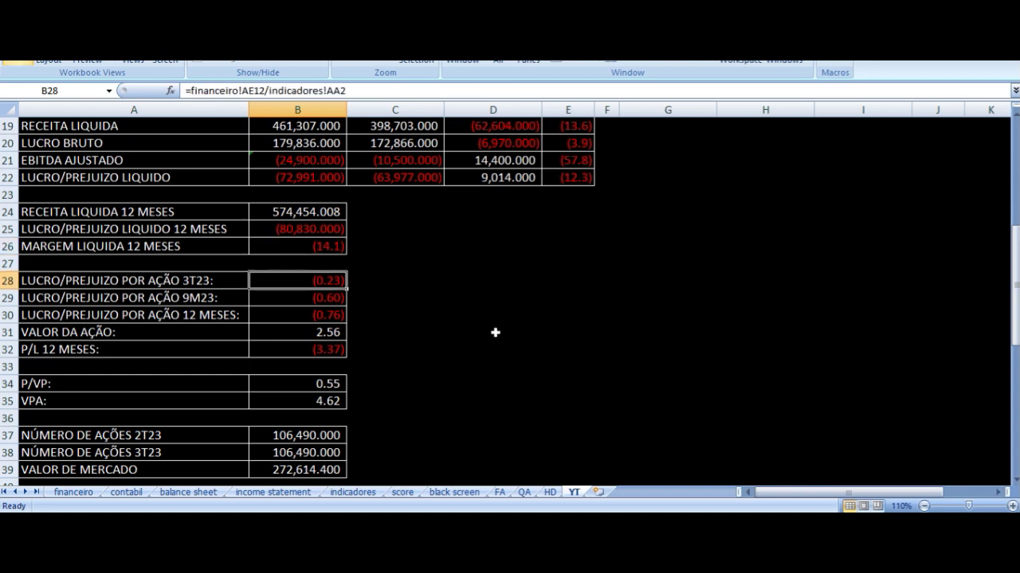
key(Down)
key(Left)
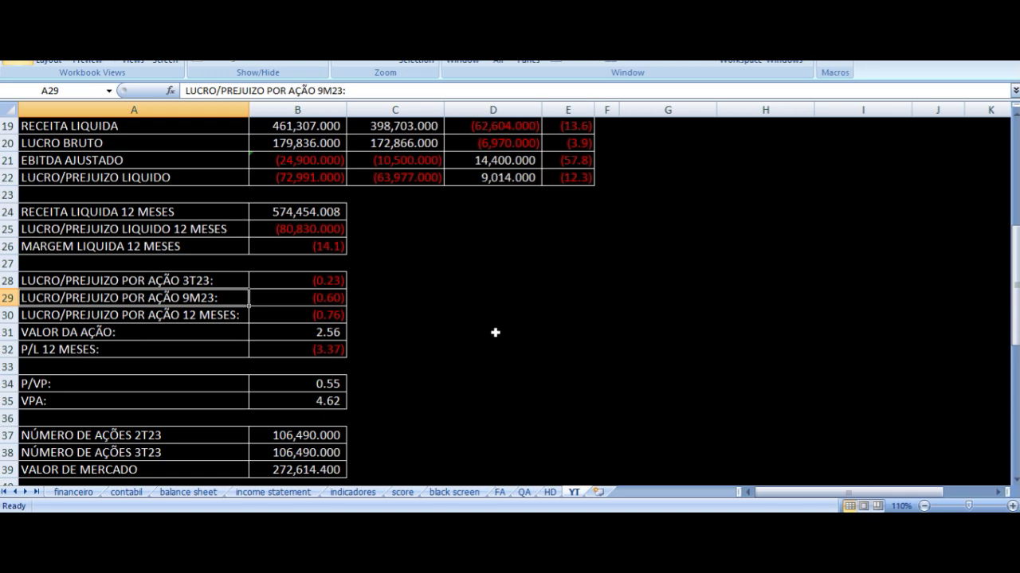
key(Right)
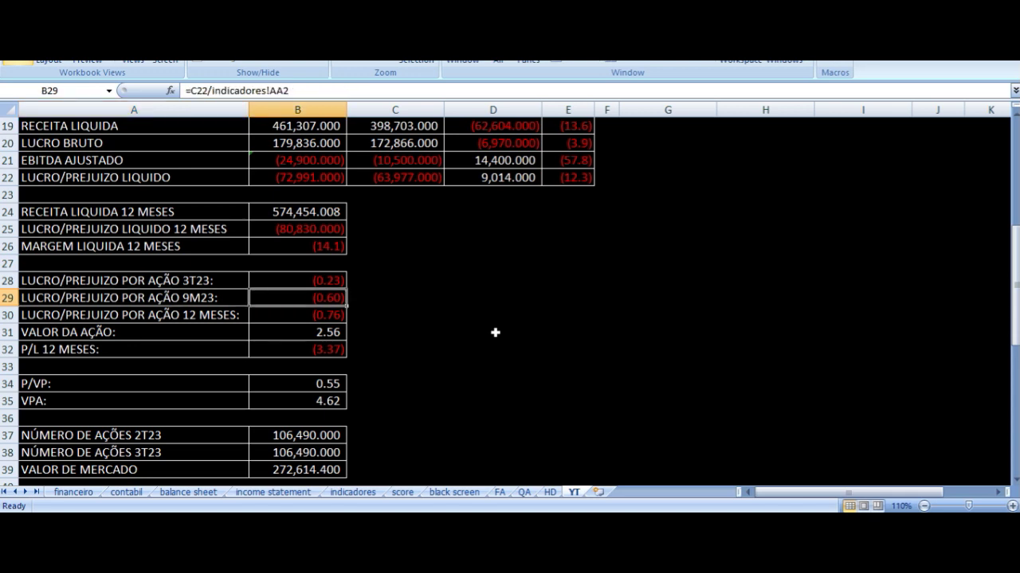
key(Down)
key(Left)
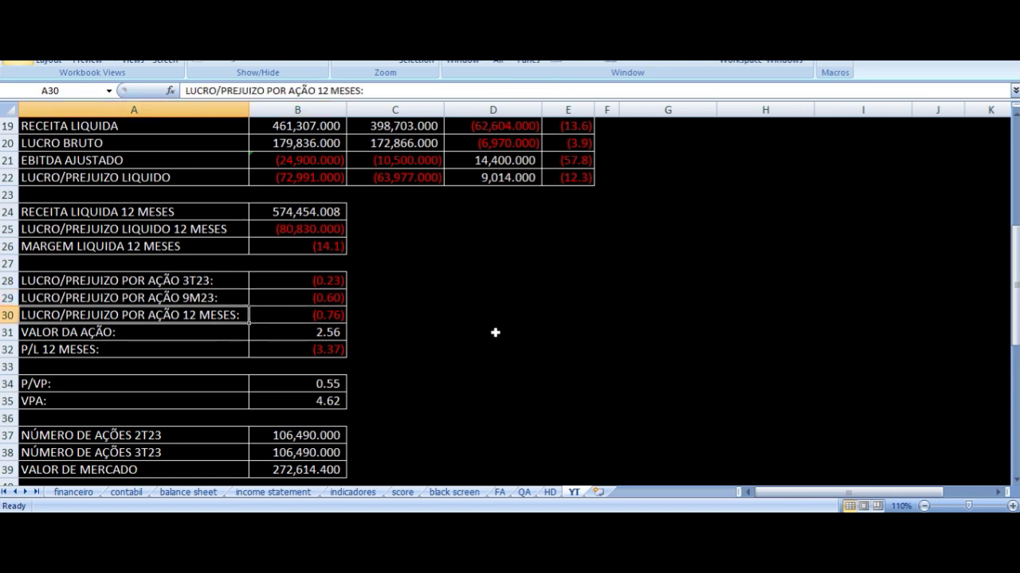
key(Right)
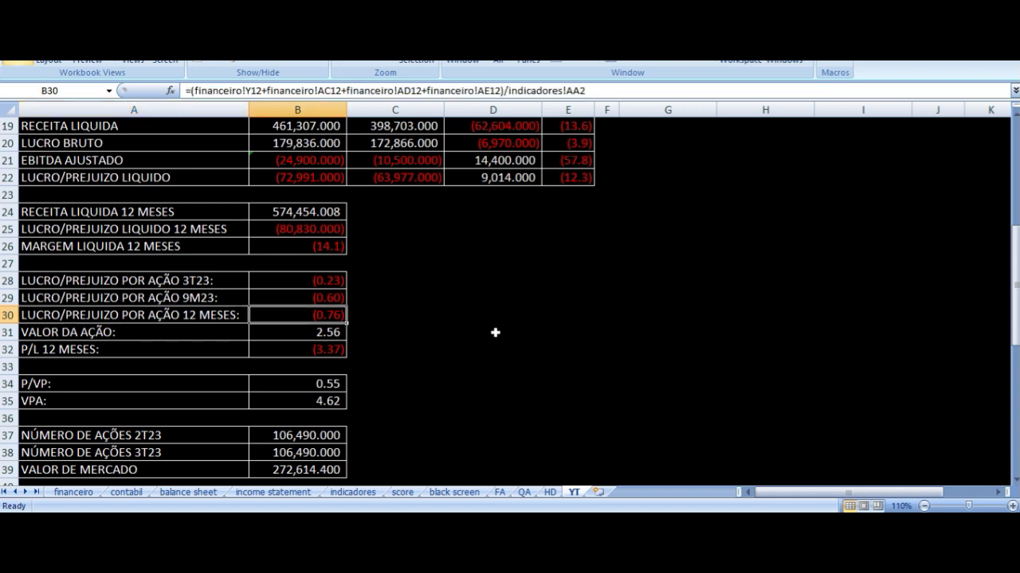
- Examine the share price (VALOR DA AÇÃO) in B31 and the 12-month price/earnings ratio (P/L 12 MESES) in B32
key(Down)
key(Left)
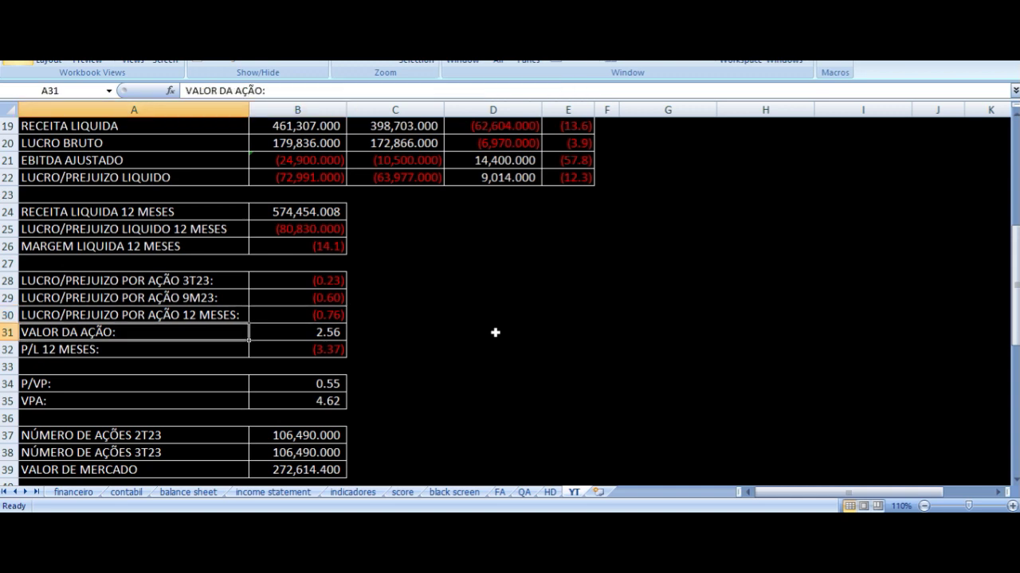
key(Right)
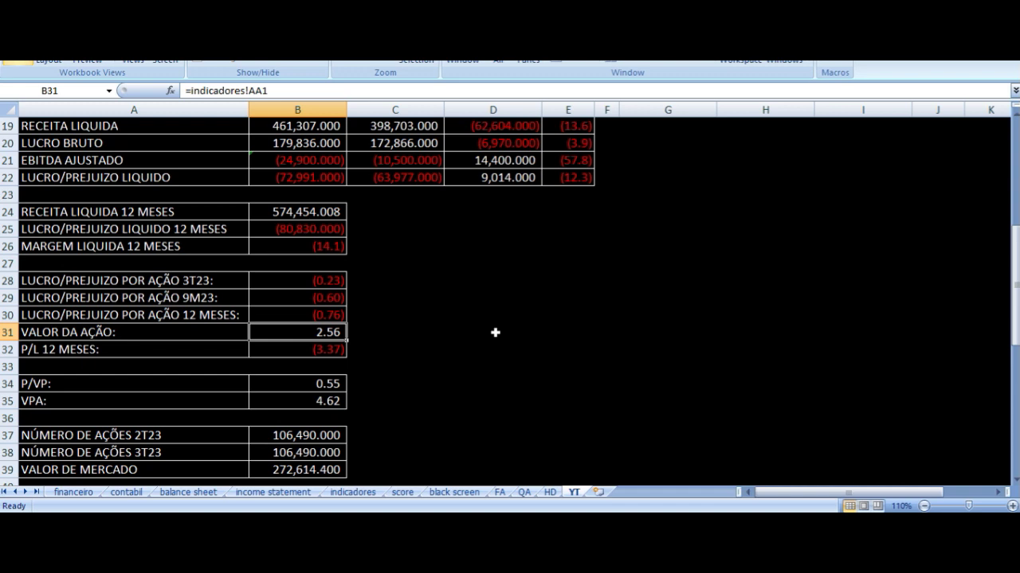
key(Down)
key(Left)
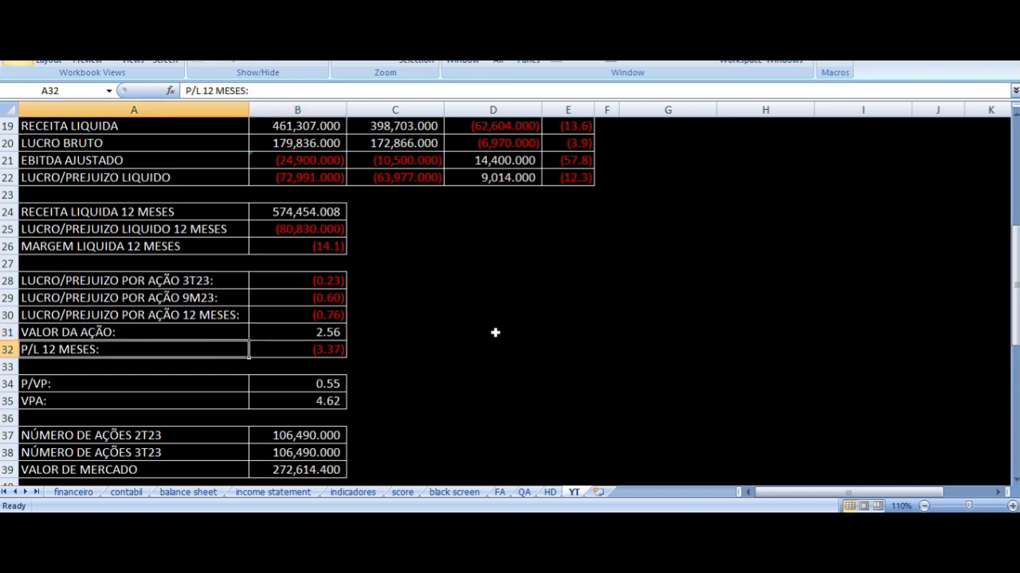
key(Right)
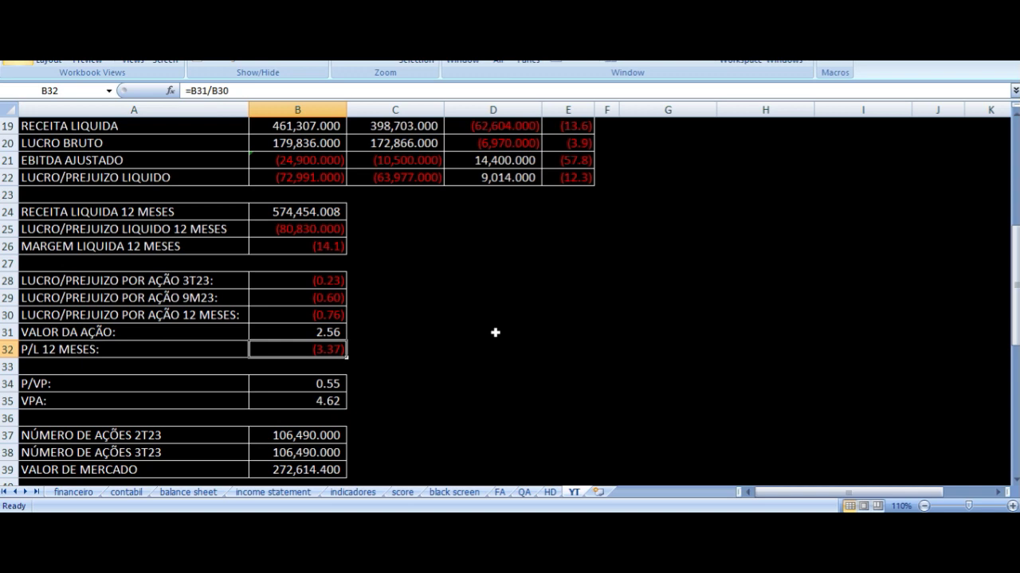
- Examine the price-to-book ratio (P/VP) and the book value per share (VPA) in rows 34 and 35
key(Down)
key(Down)
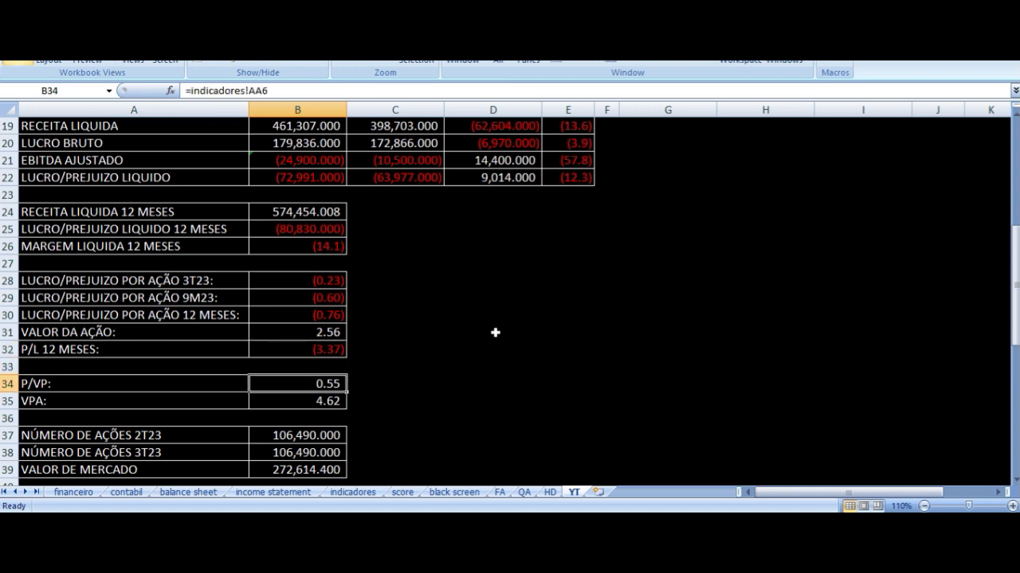
key(Left)
key(Down)
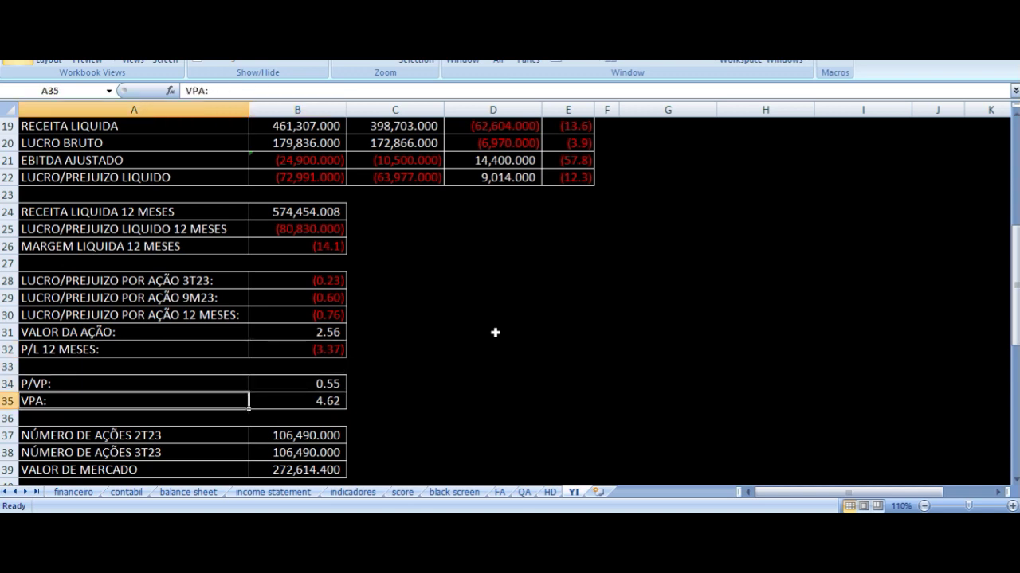
key(Right)
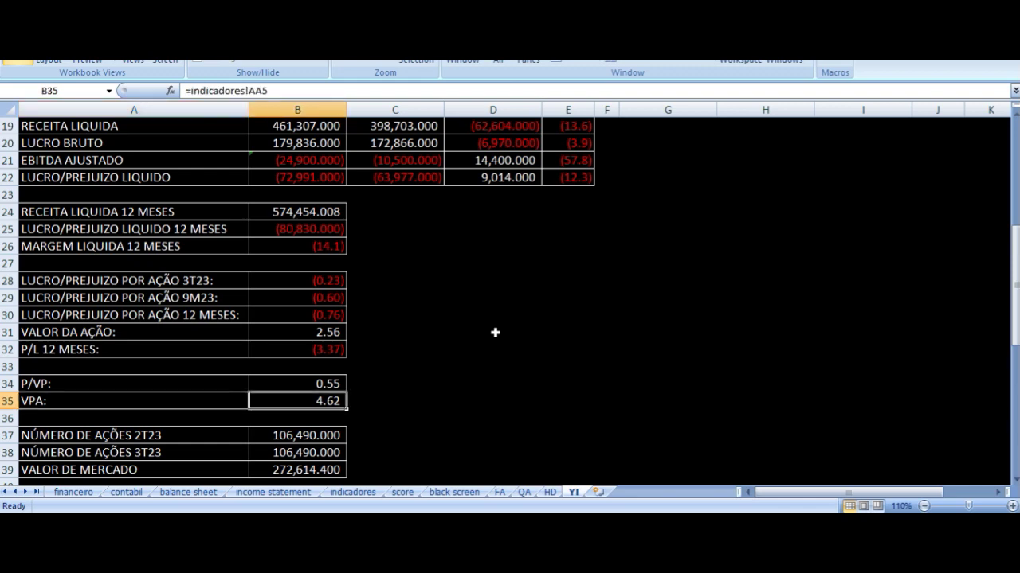
- Compare the share price in B31 with the book value per share (VPA) in row 35
key(Up)
key(Up)
key(Up)
key(Up)
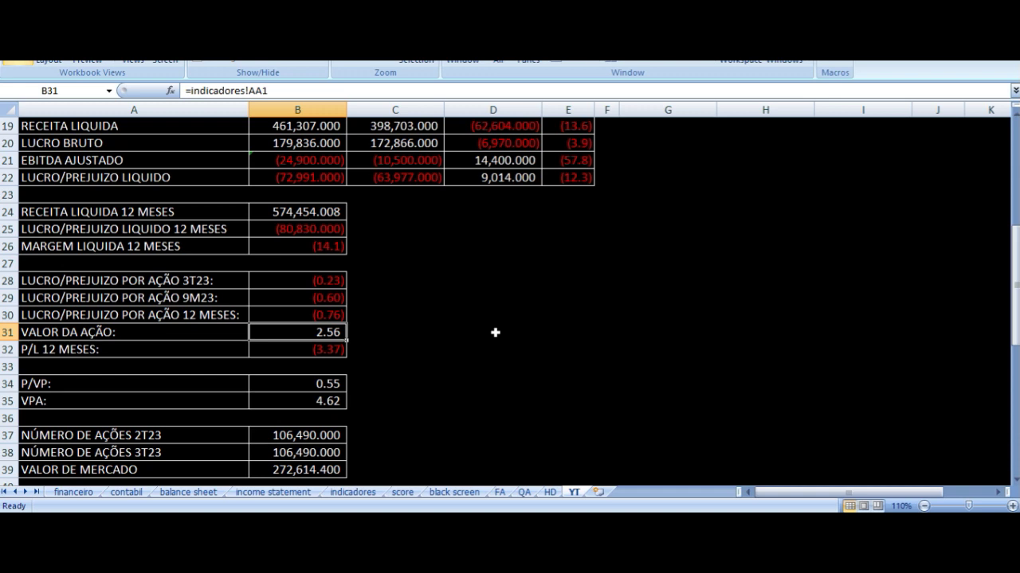
key(Down)
key(Down)
key(Down)
key(Down)
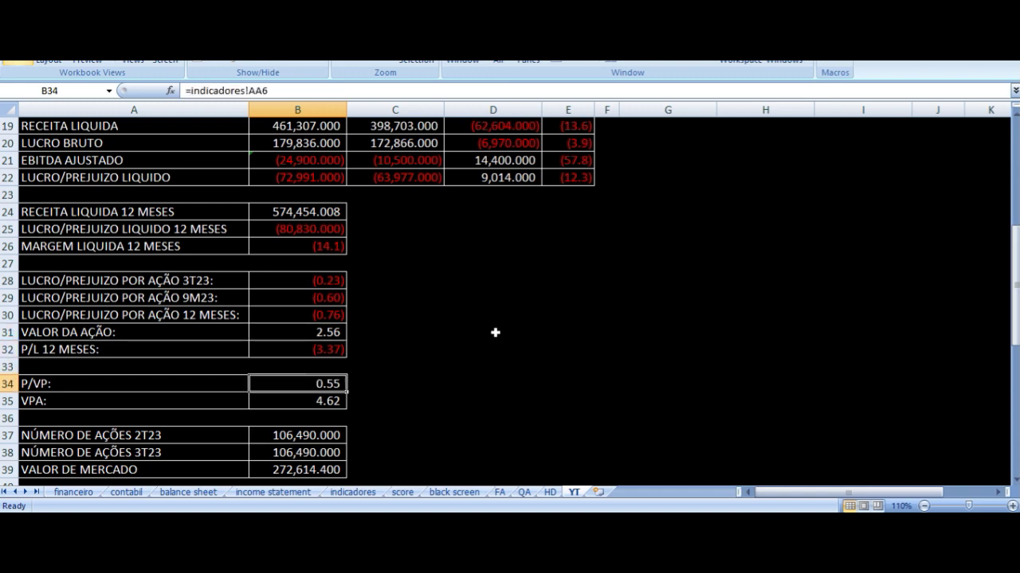
key(Left)
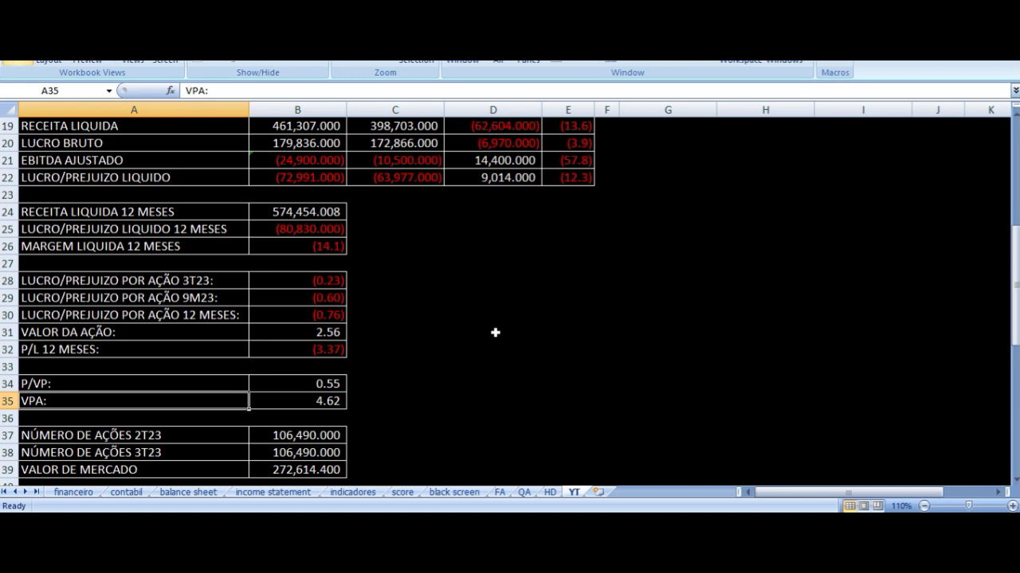
- Recheck the P/VP ratio in cell B34
key(Right)
key(Up)
key(Left)
key(Right)
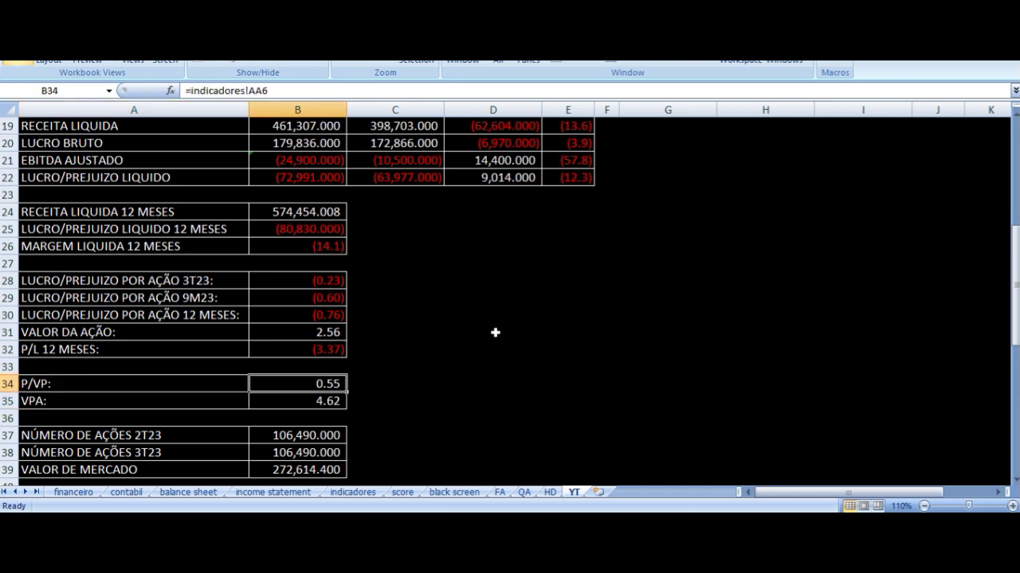
- Go from the book value per share back to the share price in row 31 to relate the two once more
key(Down)
key(Up)
key(Up)
key(Up)
key(Up)
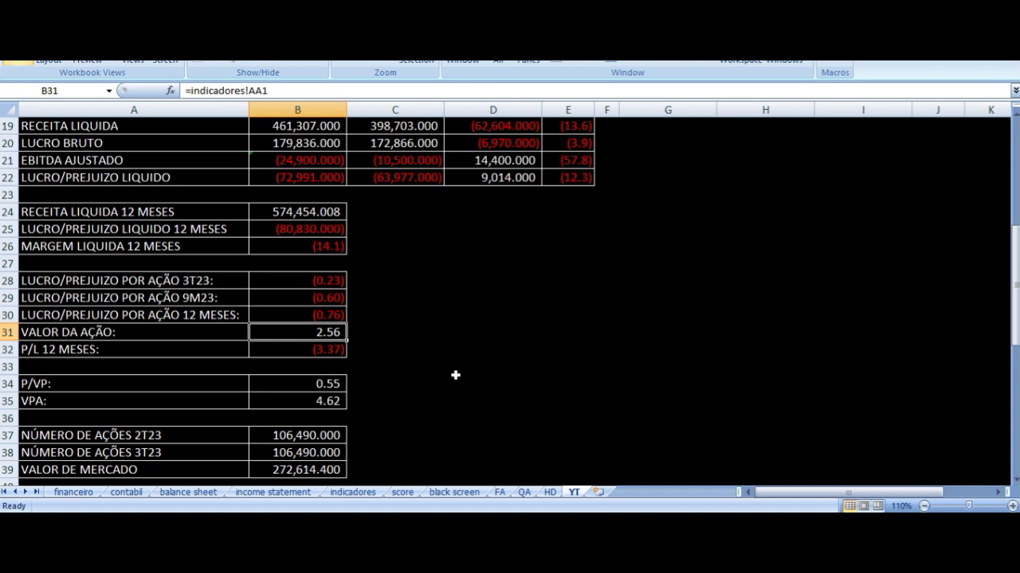
click(387, 335)
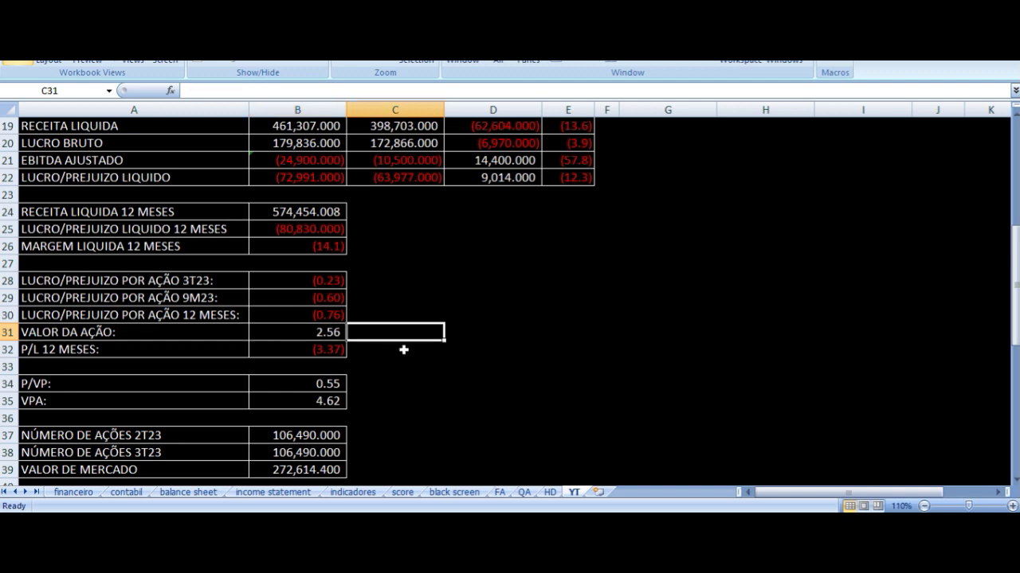
- Examine the number of shares (NÚMERO DE AÇÕES) for 2T23 and 3T23 and the market value (VALOR DE MERCADO)
scroll(403, 350, down, 3)
click(171, 282)
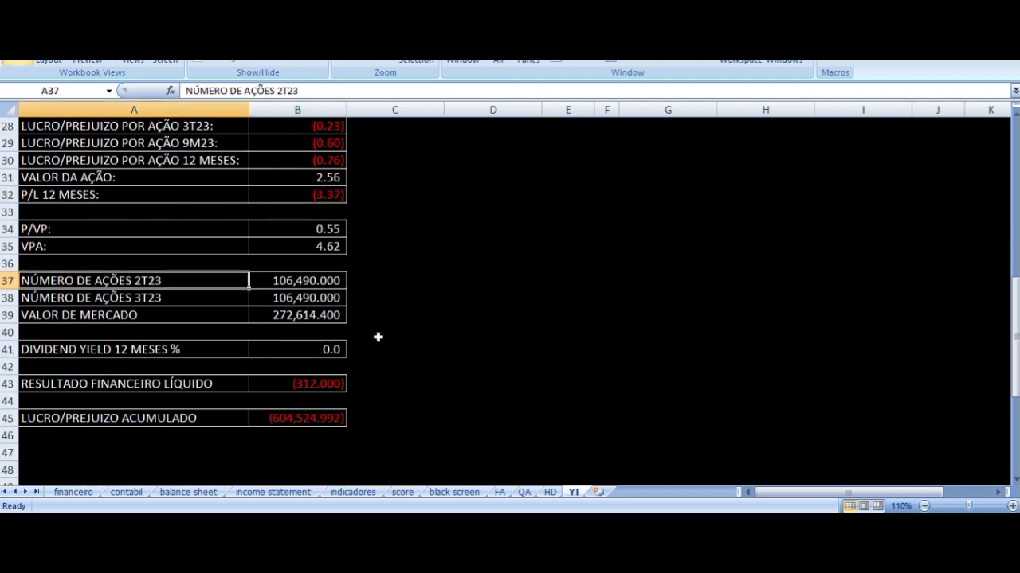
key(Down)
key(Right)
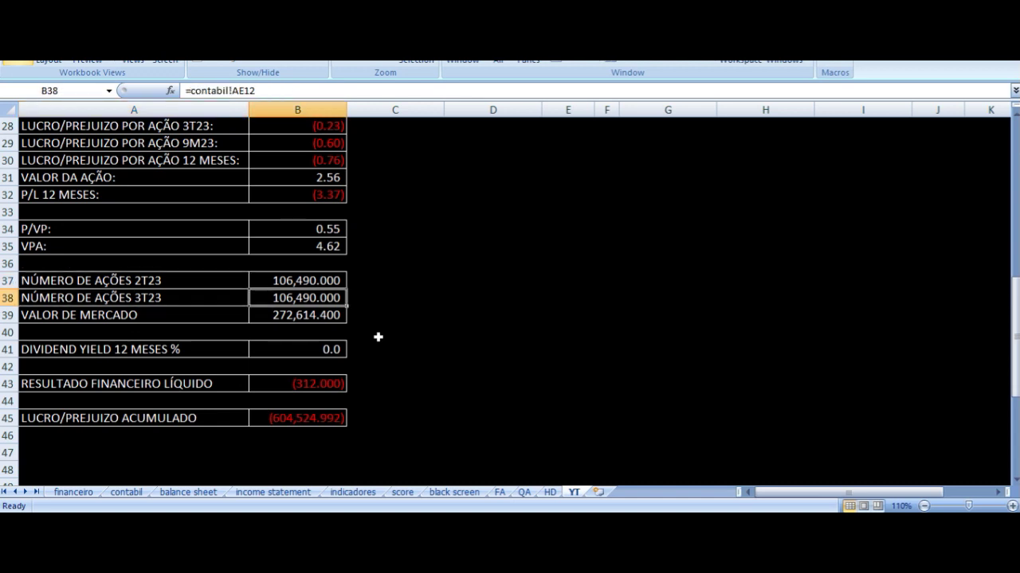
key(Down)
key(Left)
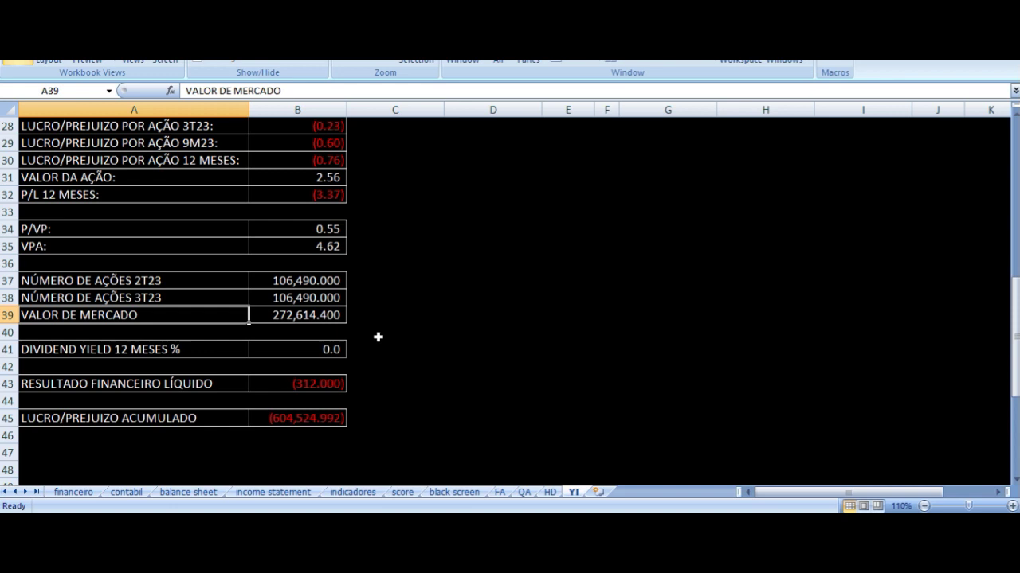
- Examine the 12-month dividend yield, the net financial result and the accumulated profit/loss in rows 41 to 45
key(Down)
key(Down)
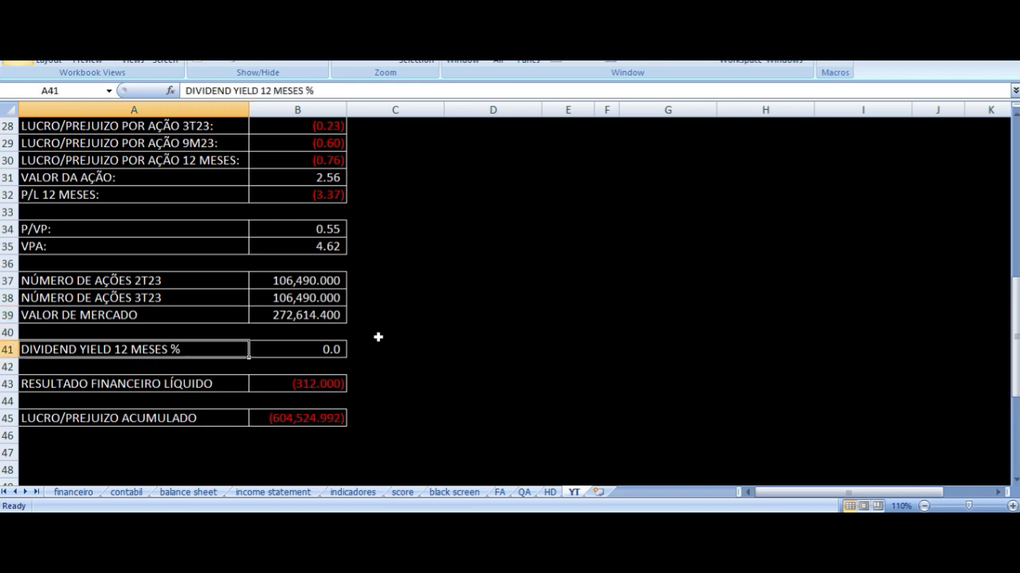
key(Right)
key(Down)
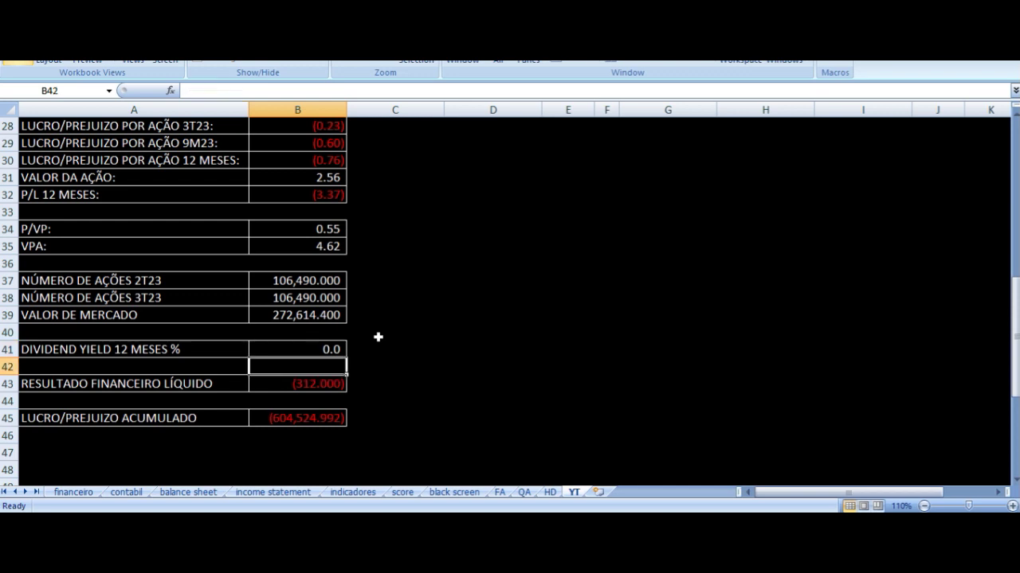
key(Left)
key(Down)
key(Down)
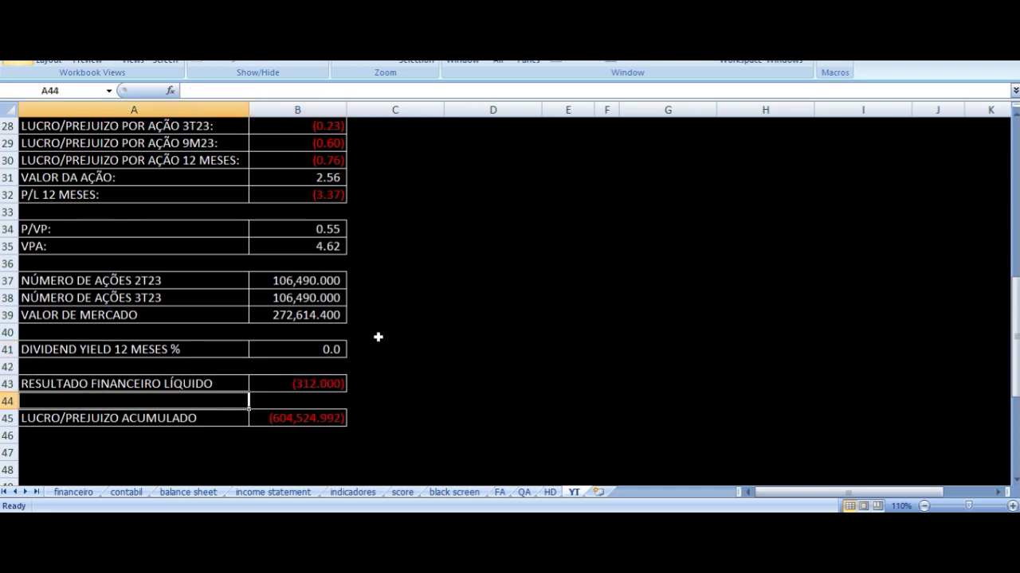
key(Down)
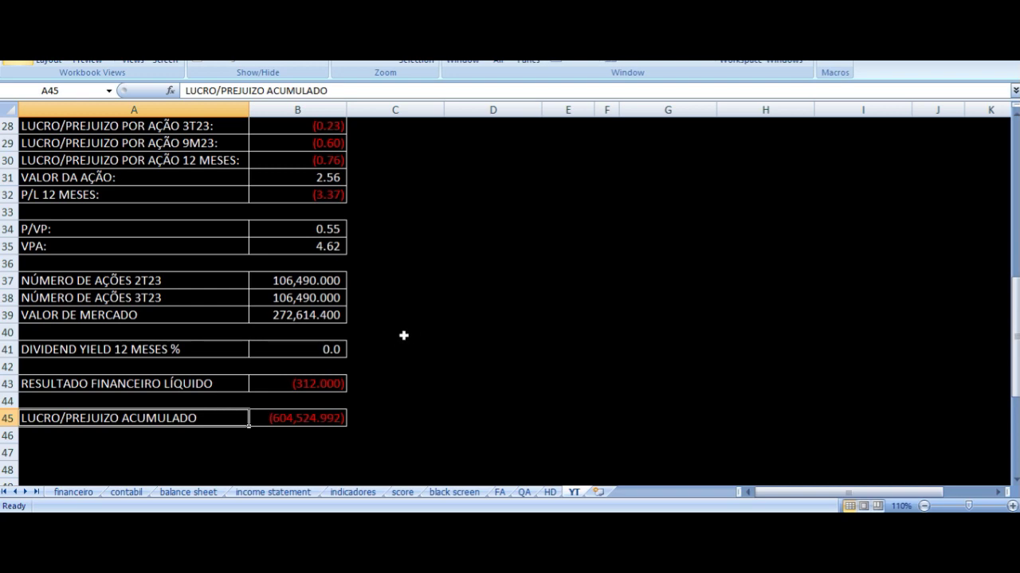
- Review the 2T23 versus 3T23 table and examine the 3T23 net profit/loss in cell H10
scroll(403, 336, up, 9)
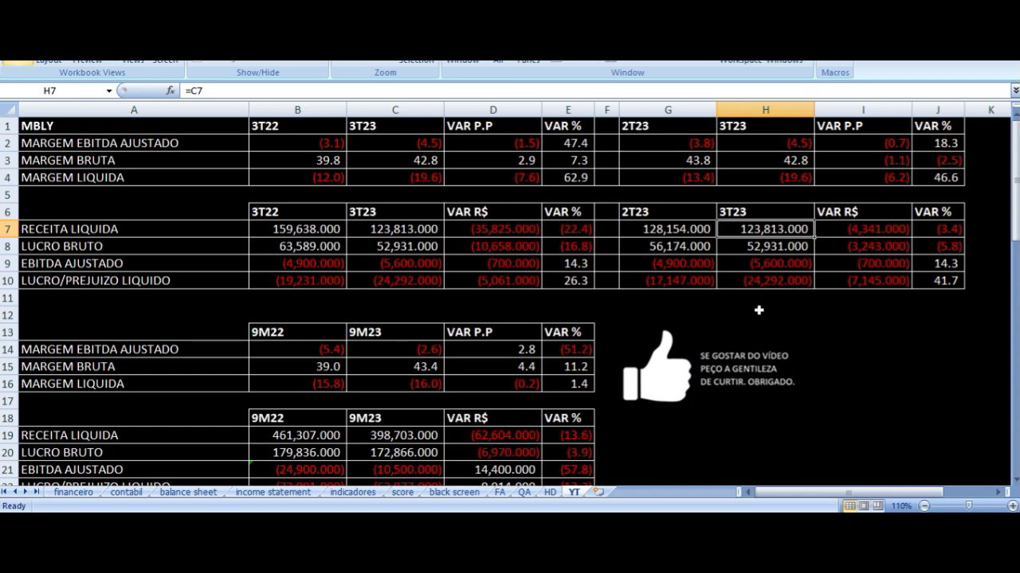
click(746, 280)
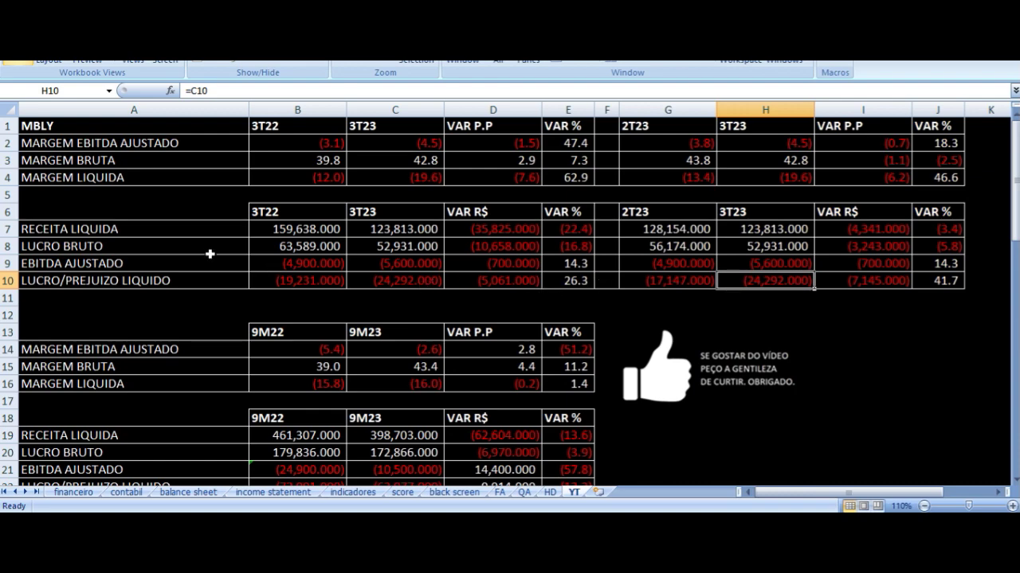
- Examine the 3T23 RESUMÃO table (PRA ONDE FOI O DINHEIRO?) from net revenue through costs and expenses to the total
scroll(211, 254, down, 5)
scroll(210, 254, down, 3)
scroll(210, 254, down, 3)
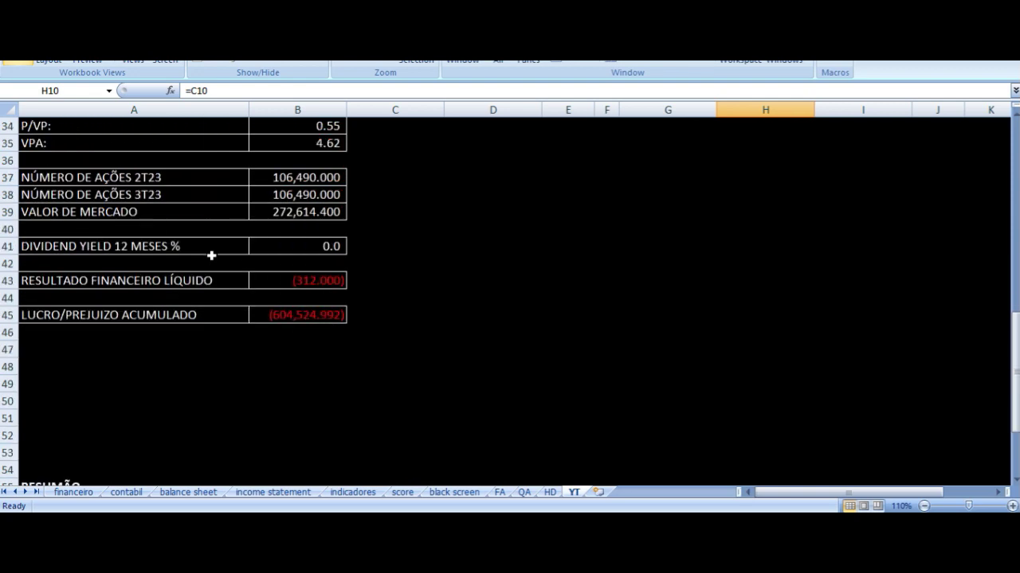
scroll(325, 294, down, 4)
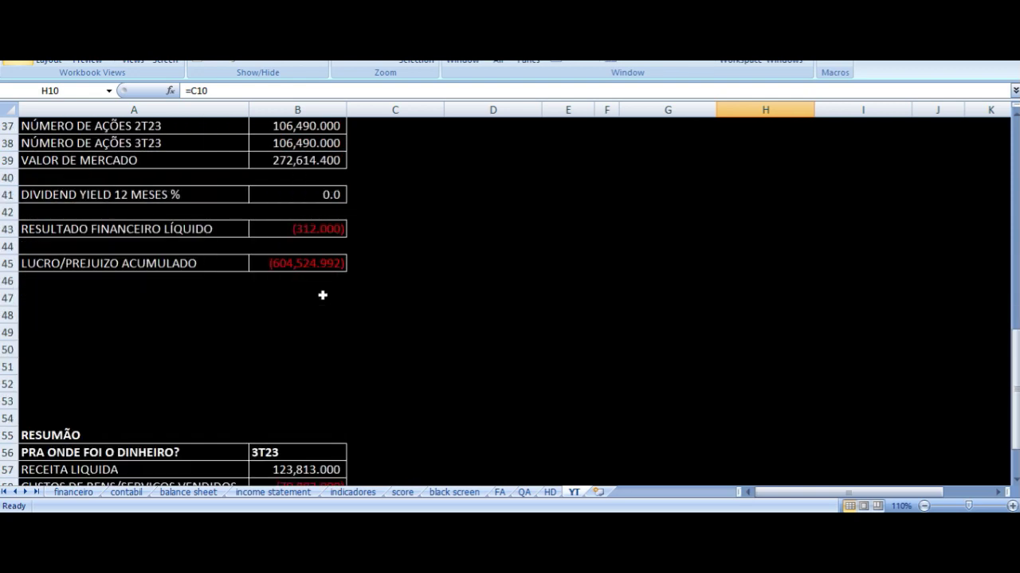
scroll(322, 295, down, 1)
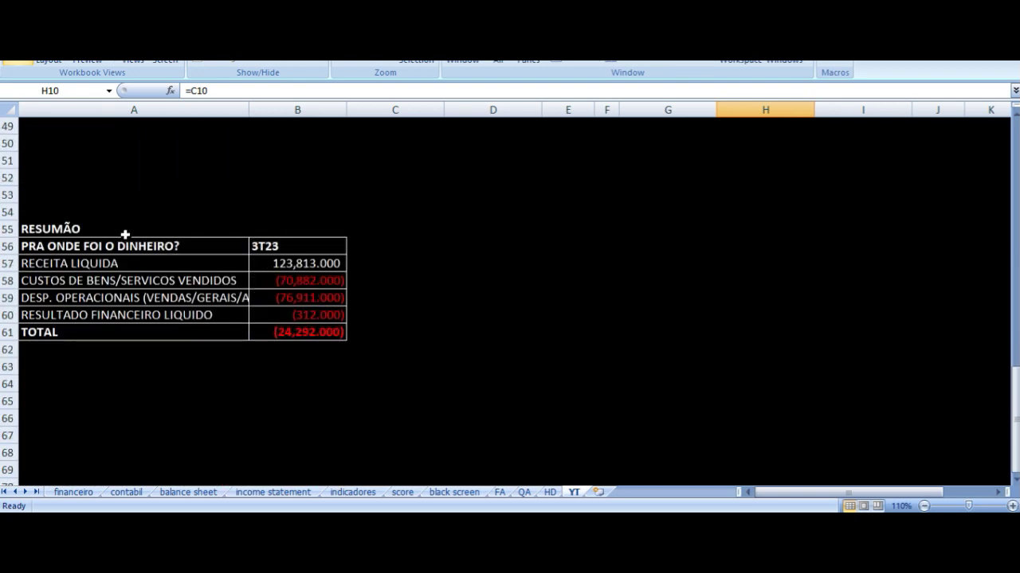
click(288, 264)
key(Down)
key(Down)
key(Down)
key(Down)
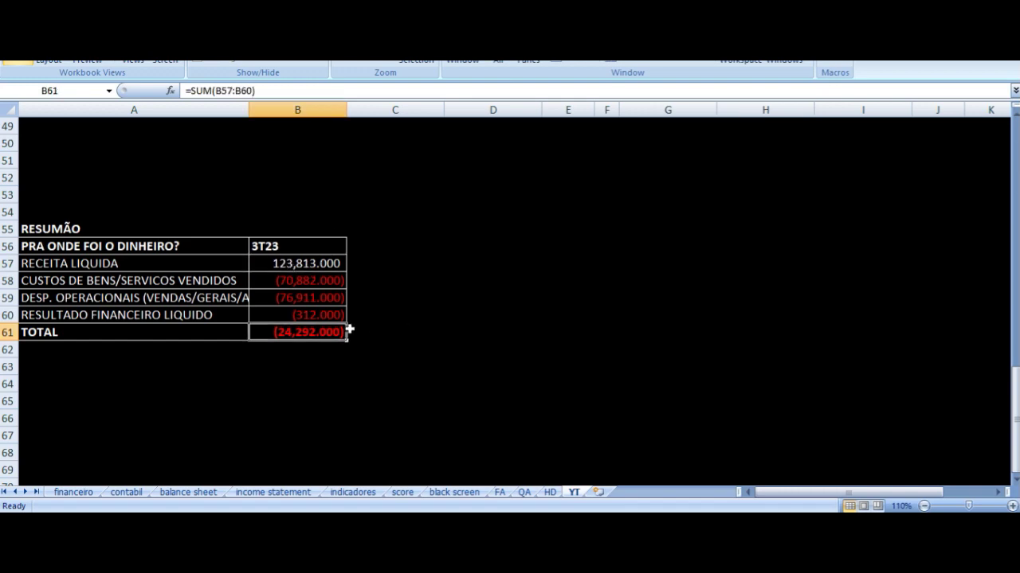
- Compare the 3T23 net profit/loss in H10 with the total of the RESUMÃO table
scroll(500, 335, up, 16)
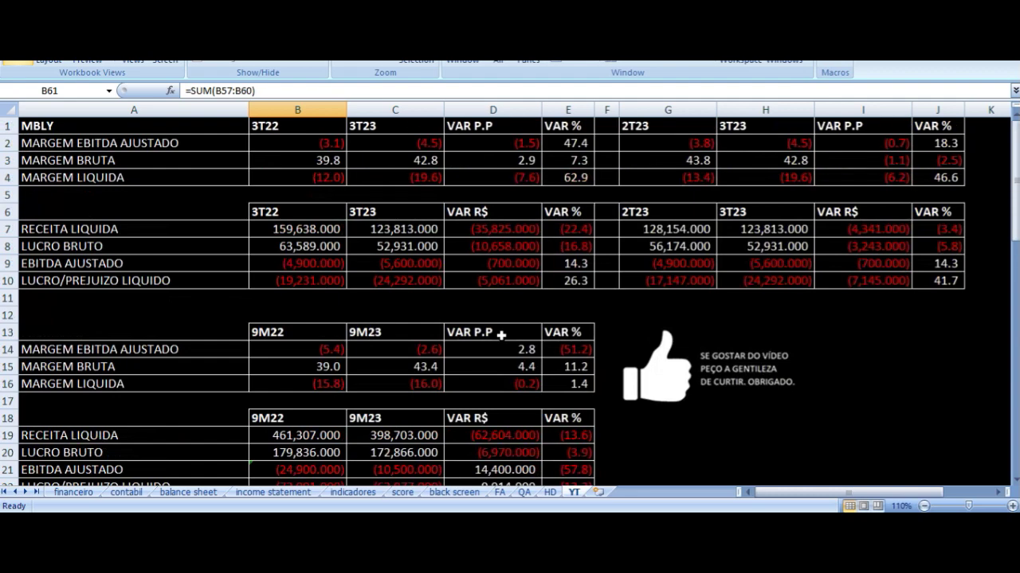
click(774, 282)
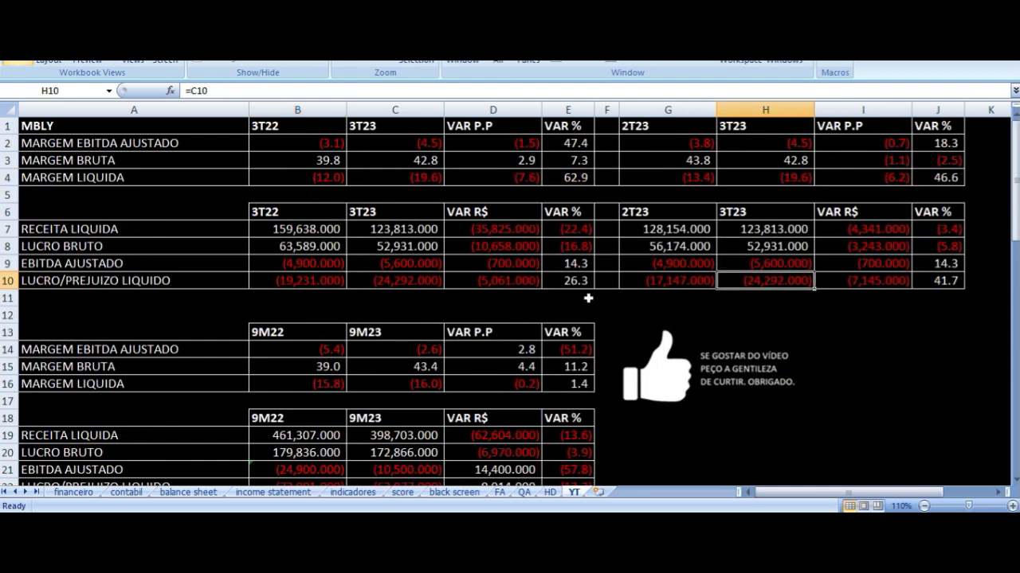
scroll(532, 293, down, 15)
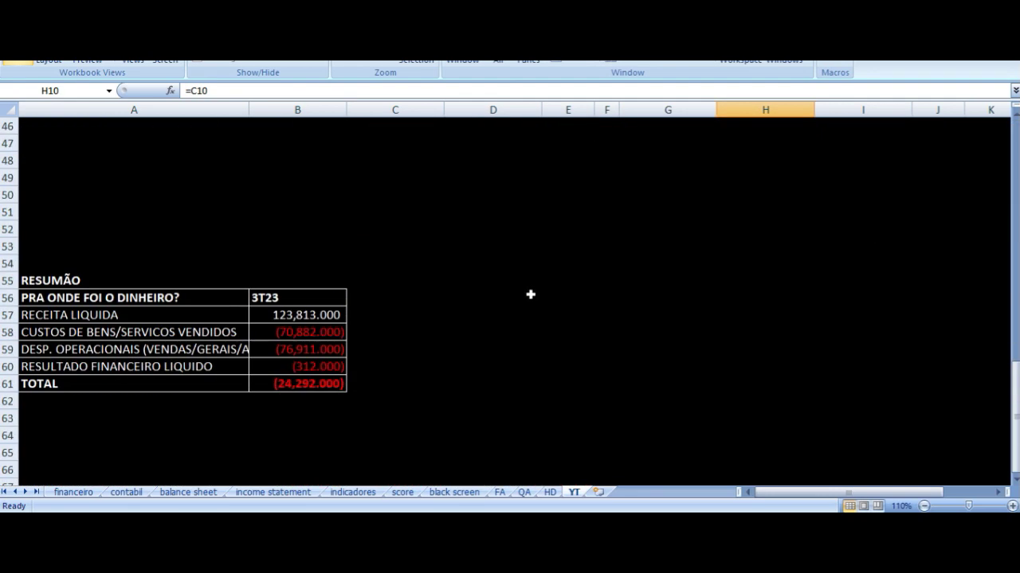
- Examine the RESUMÃO lines from net revenue through costs and net financial result to the total, and recheck the 3T23 net profit/loss in H10
click(279, 315)
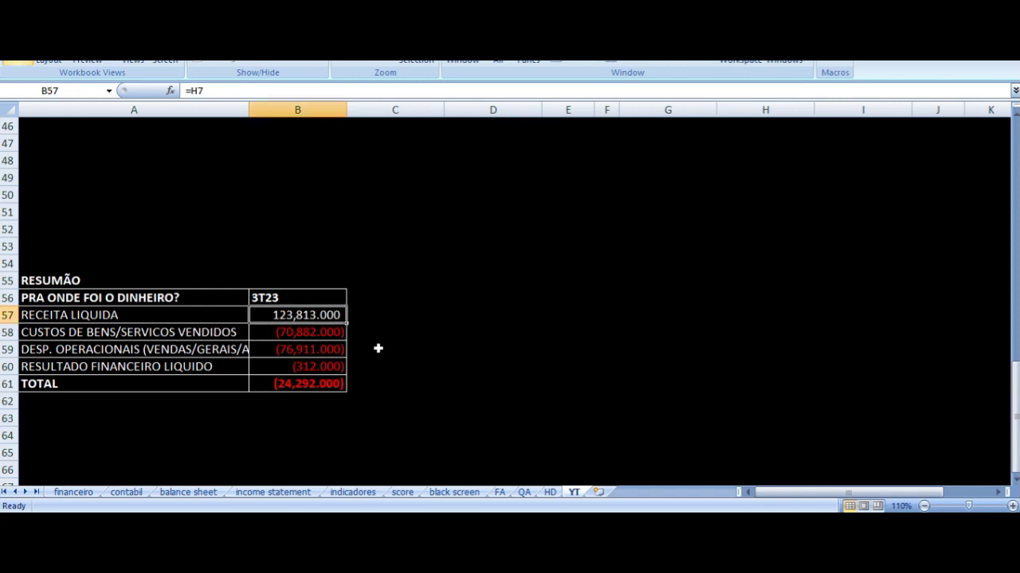
click(303, 370)
click(299, 384)
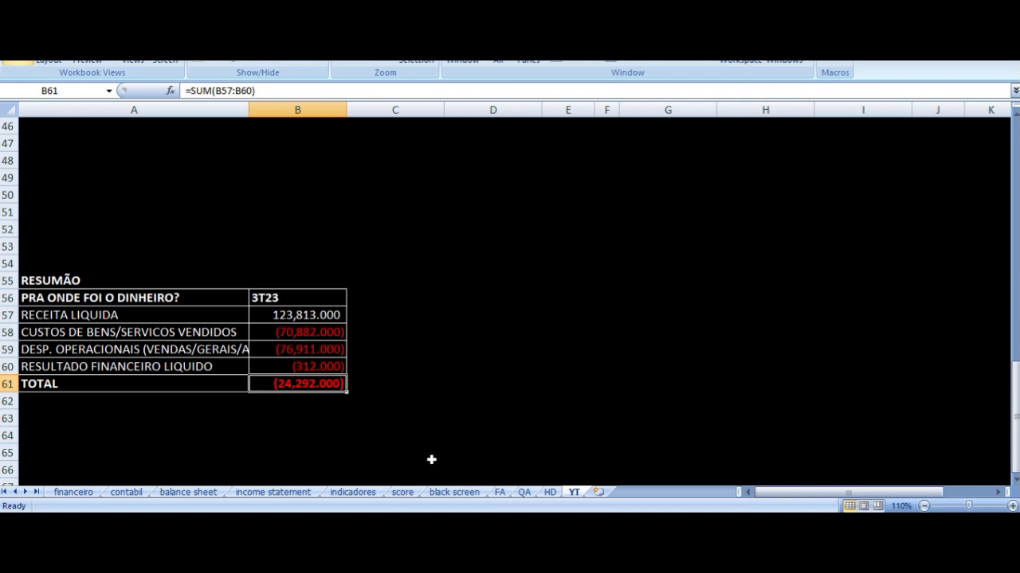
click(290, 315)
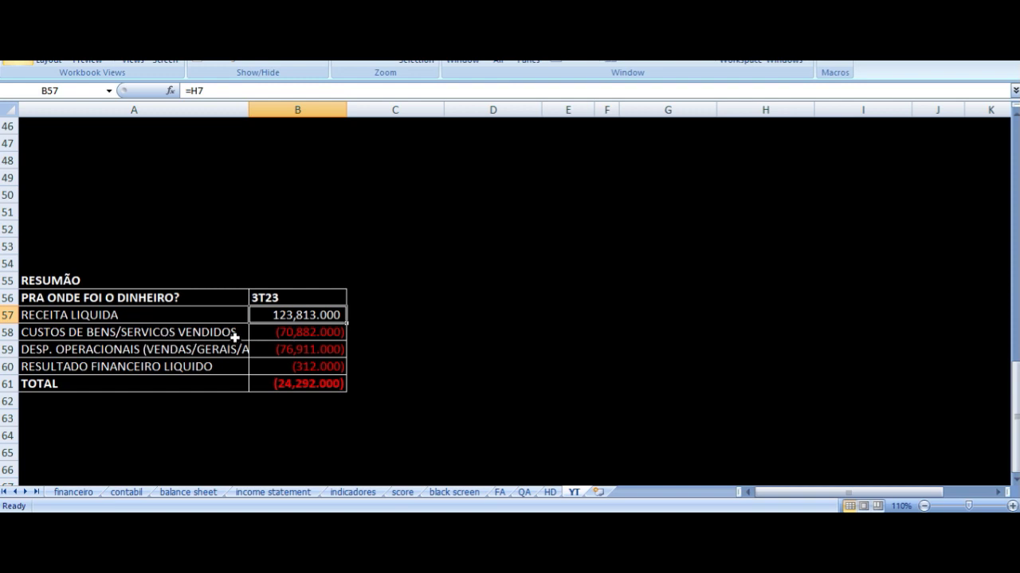
key(Down)
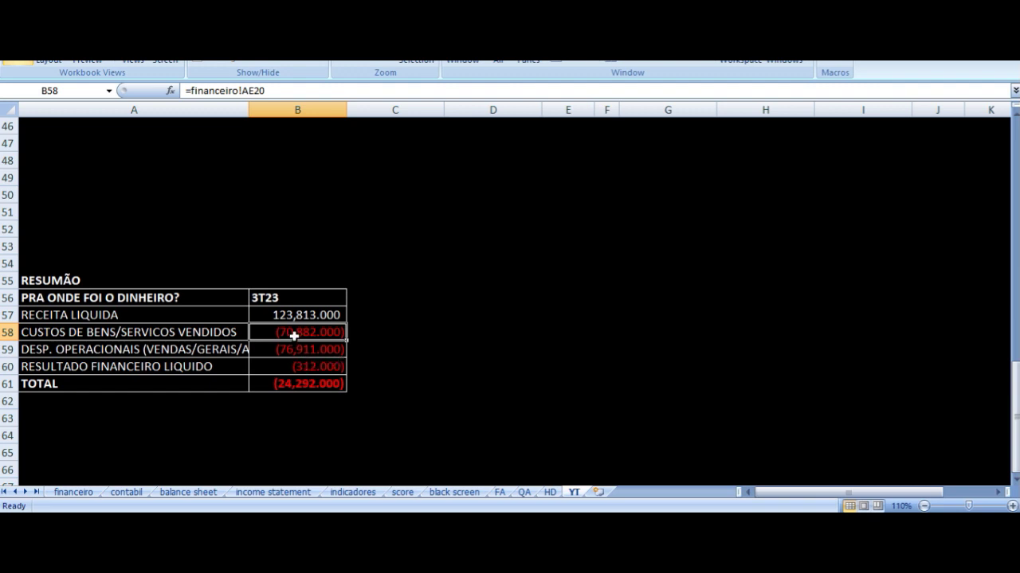
click(288, 384)
click(307, 368)
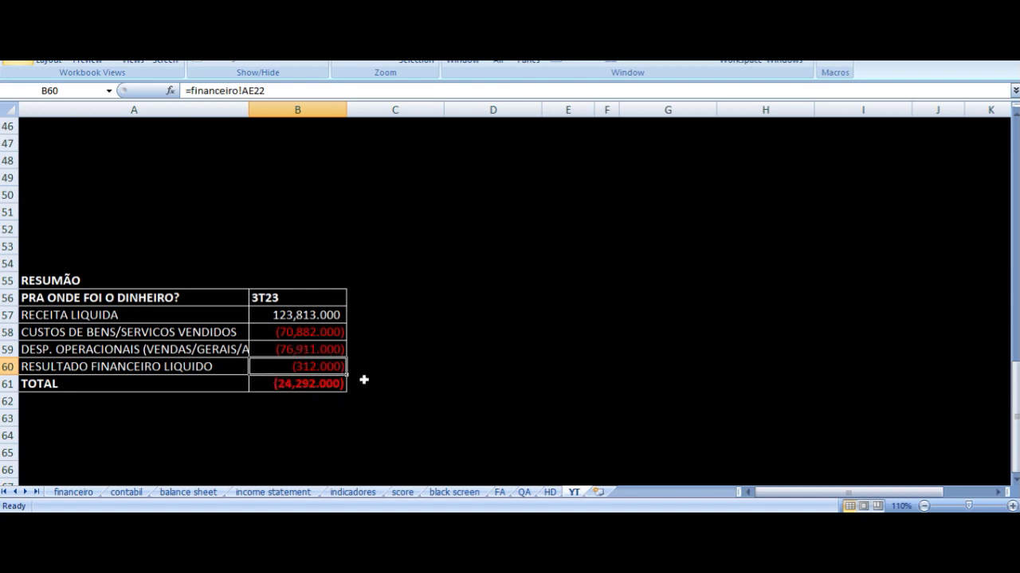
scroll(521, 426, up, 15)
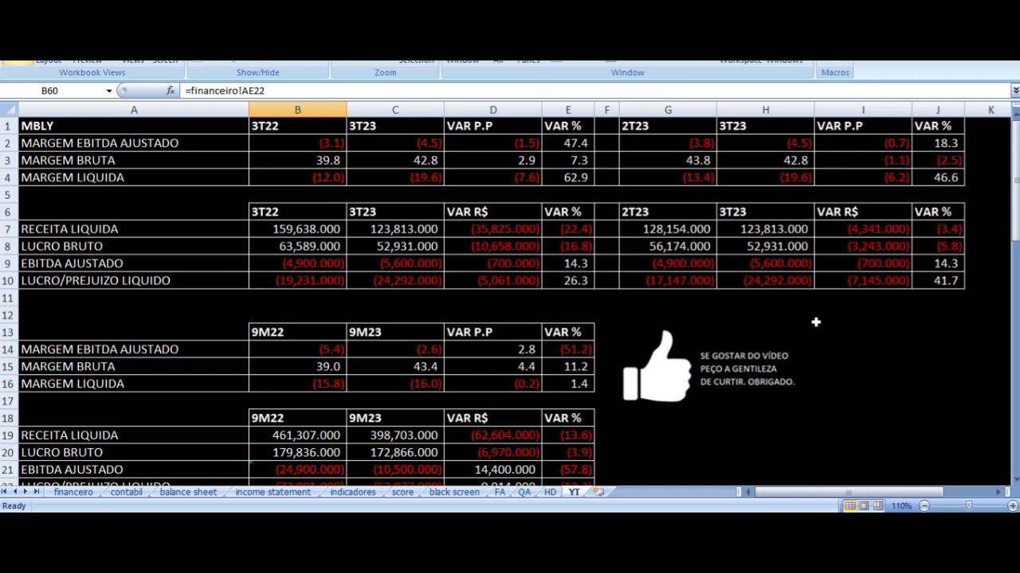
click(771, 280)
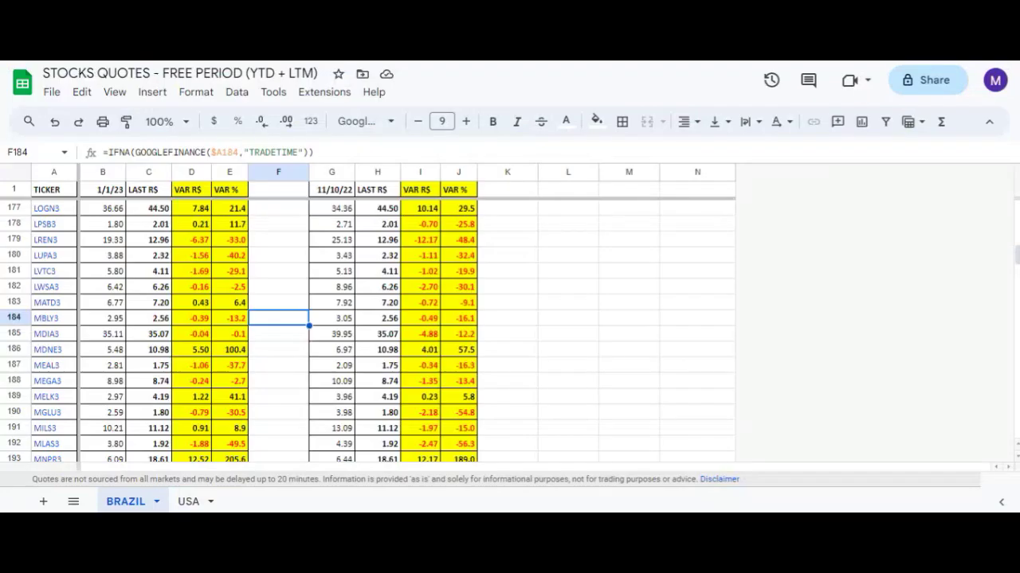
- In the Google Sheets file STOCKS QUOTES, examine MBLY3's 1/1/23 price, last price and year-to-date variation in R$ and percent
click(114, 319)
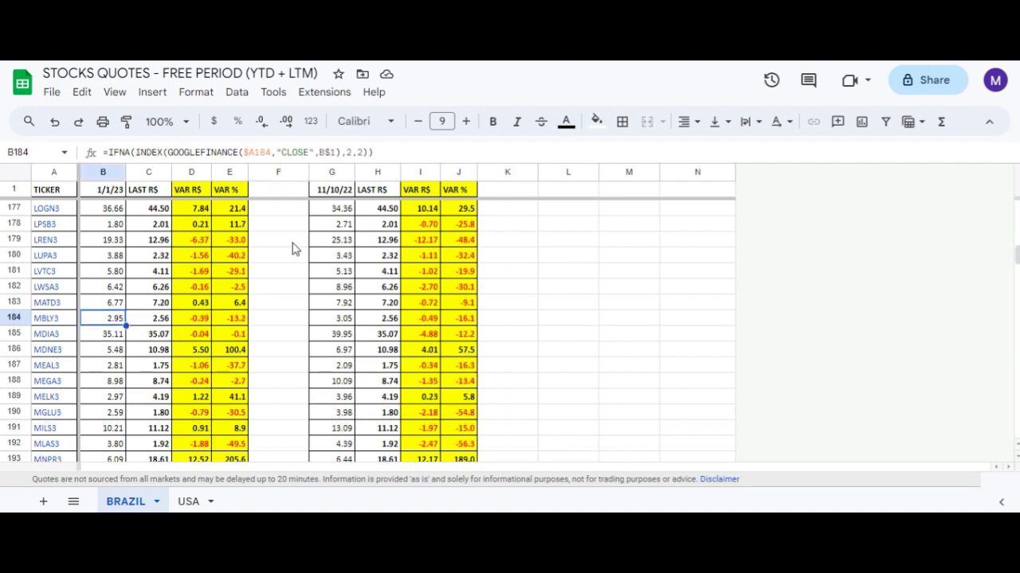
key(Right)
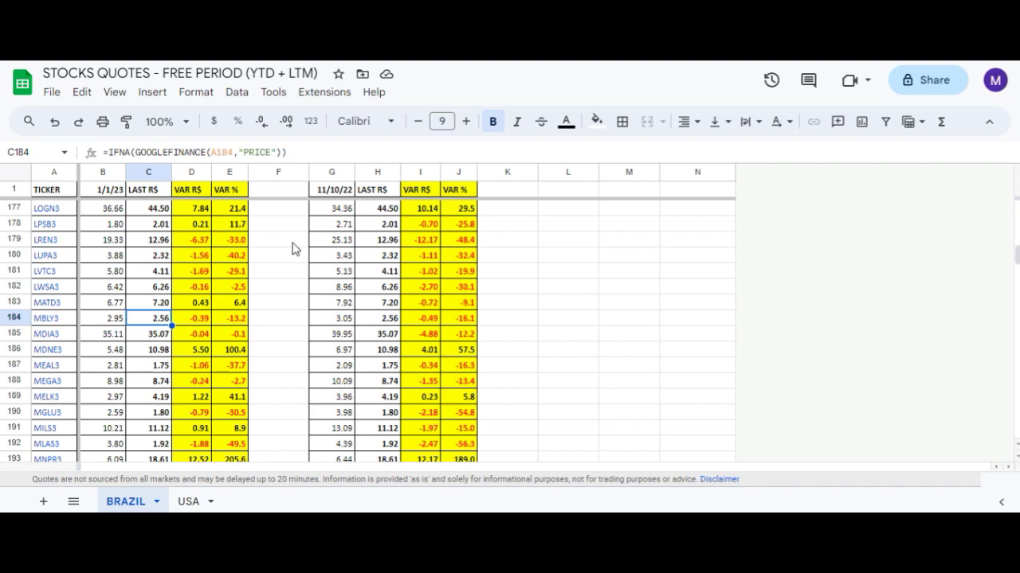
key(Right)
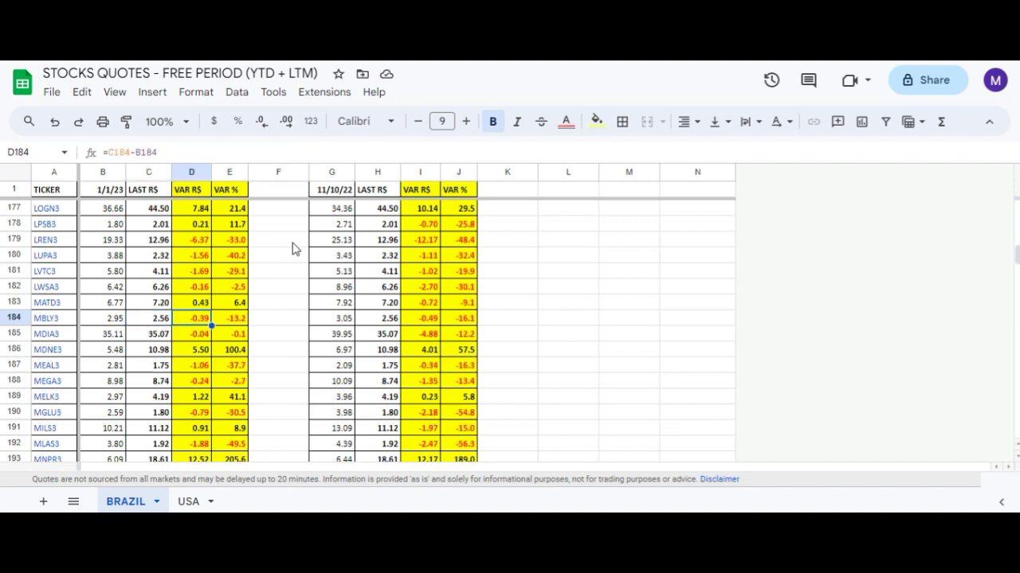
key(Right)
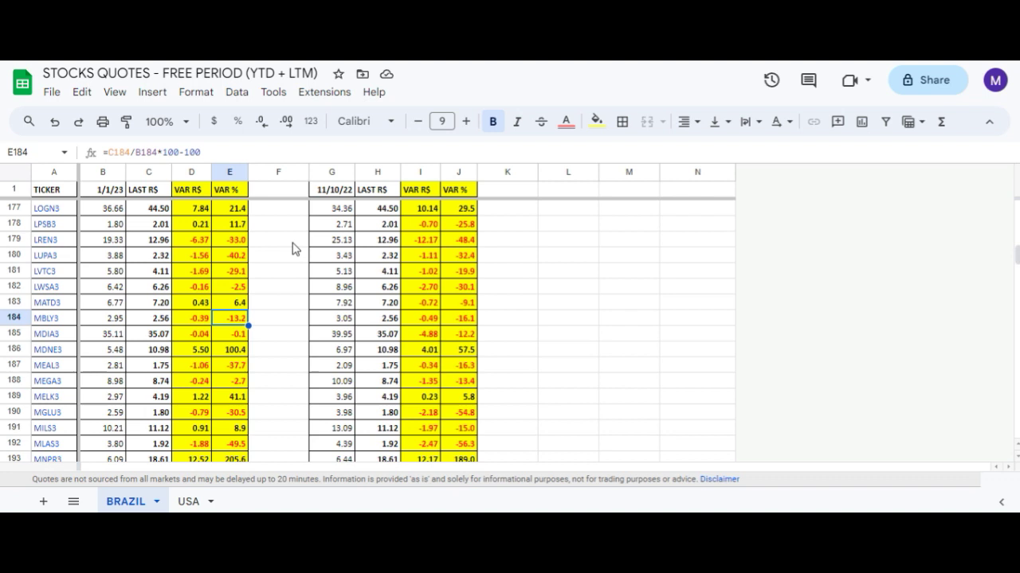
- Examine MBLY3's 11/10/22 price, last price and twelve-month variation in R$ and percent in row 184
key(Right)
key(Right)
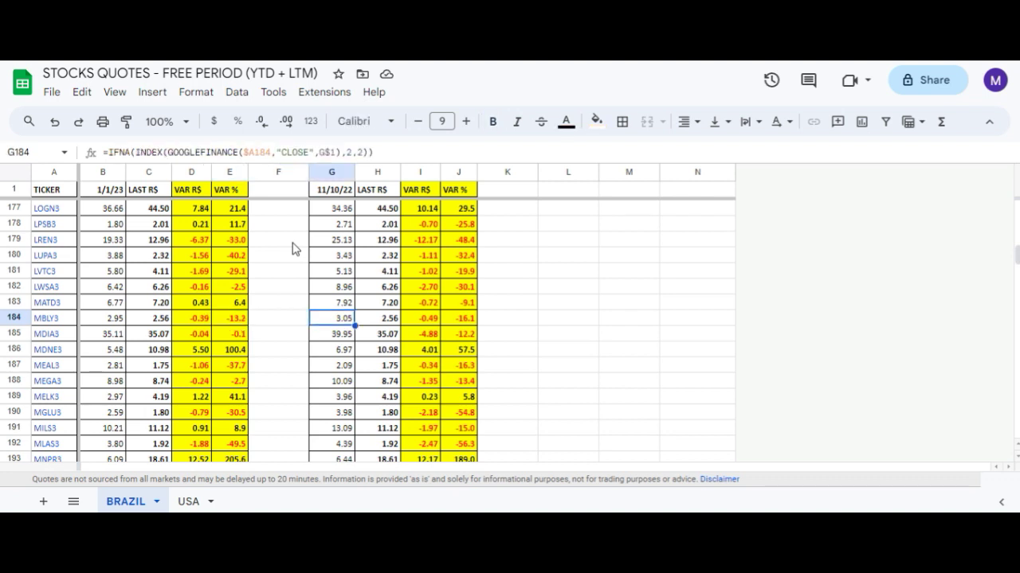
key(Right)
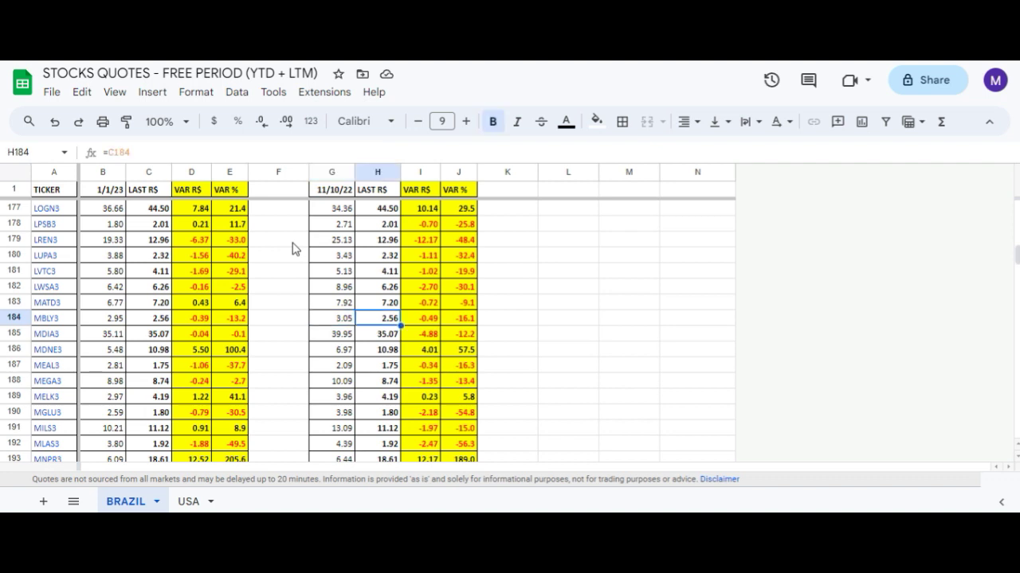
key(Right)
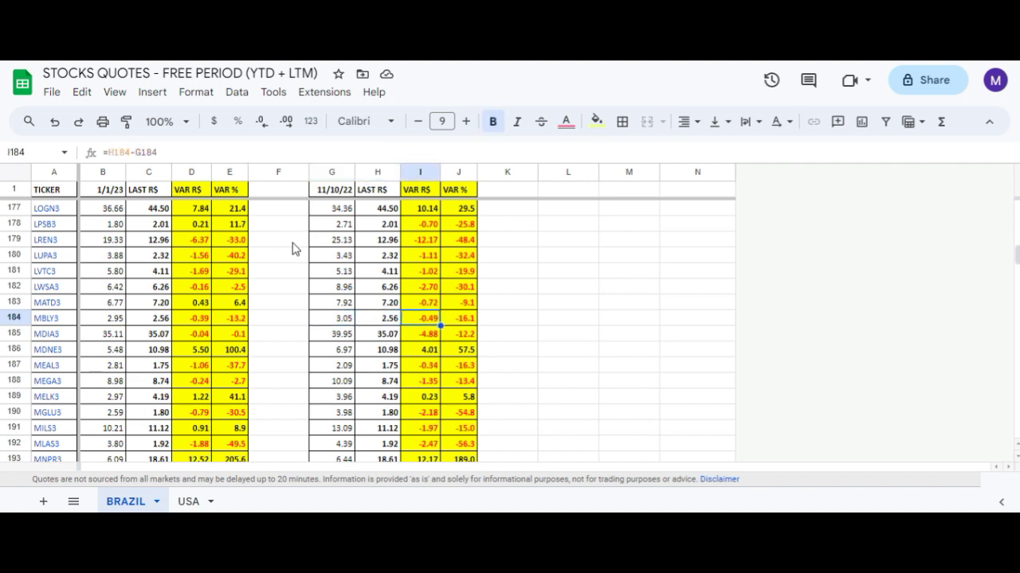
key(Right)
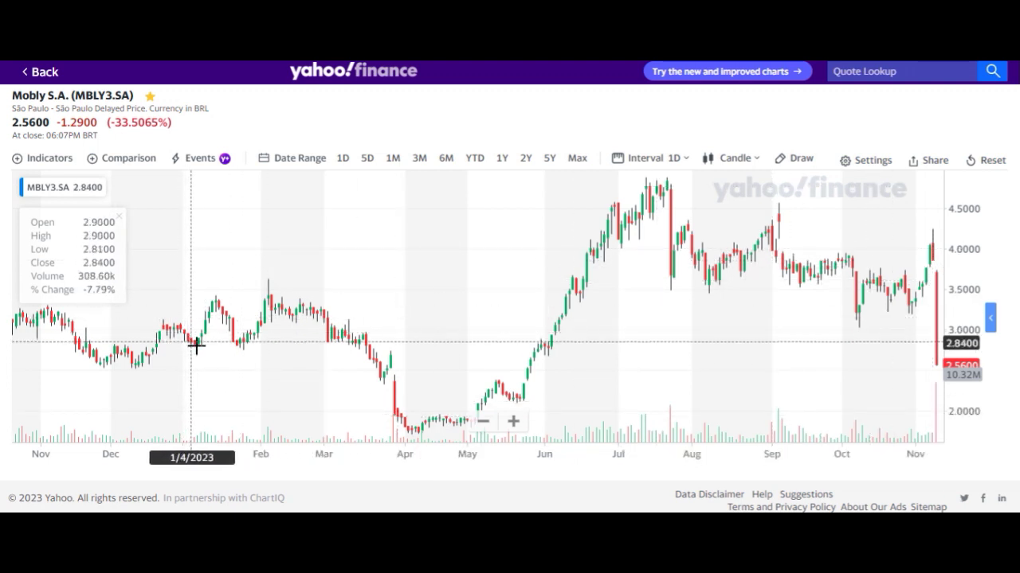
- On the Yahoo Finance chart of MBLY3.SA, widen the time range to view the stock's full price history
scroll(246, 330, down, 6)
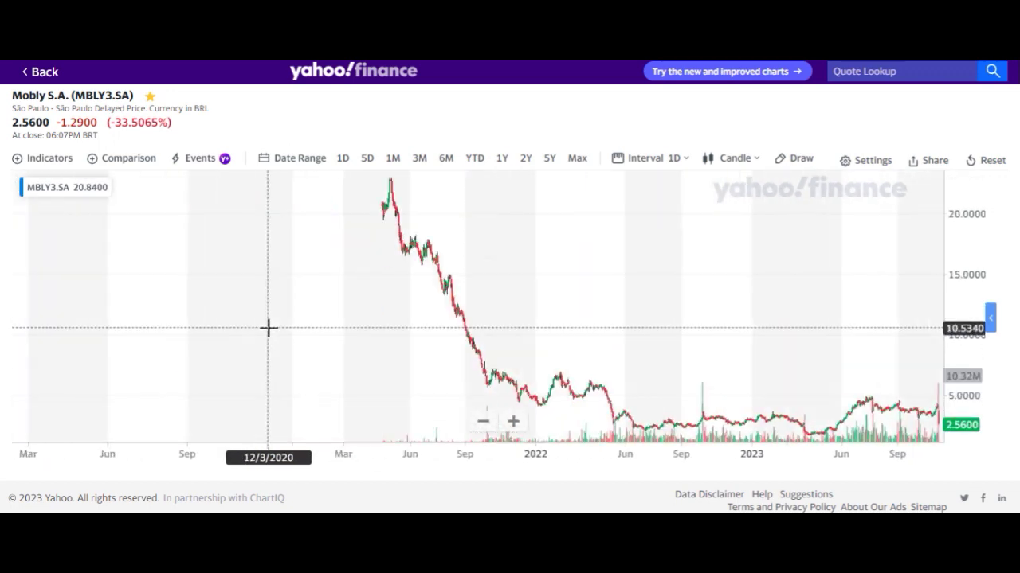